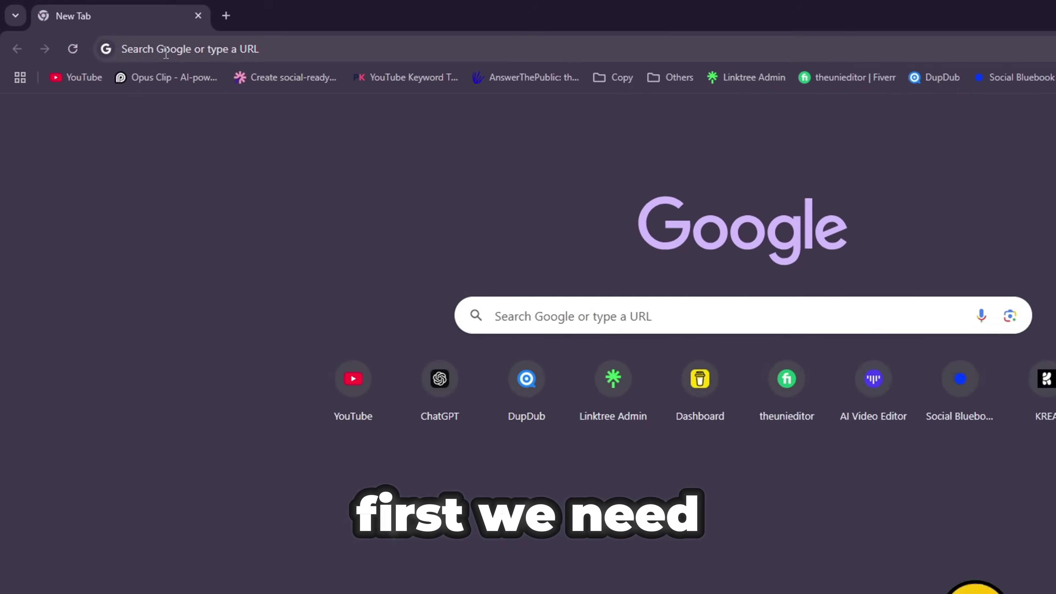
# Search Google for 'amazon movers and shakers' from the new tab
pyautogui.click(158, 47)
pyautogui.write('amazo')
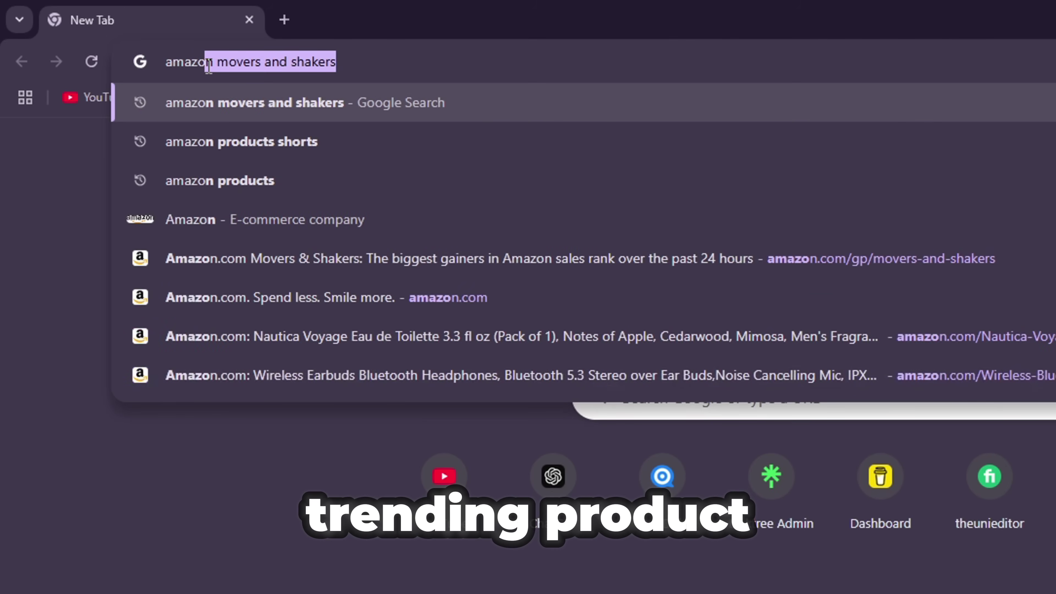
pyautogui.write('n movers an')
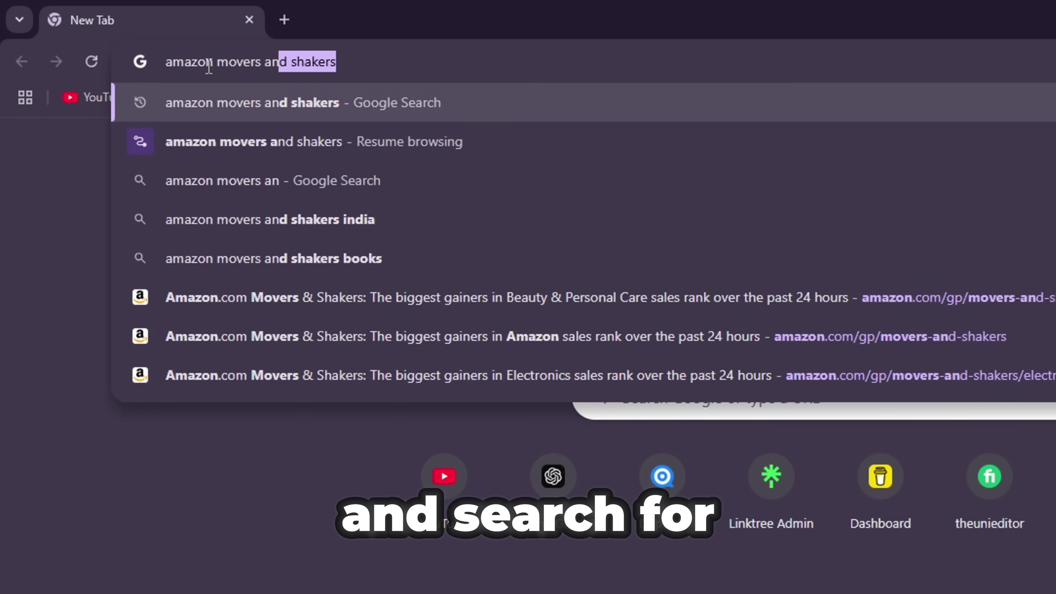
pyautogui.write('d shakers')
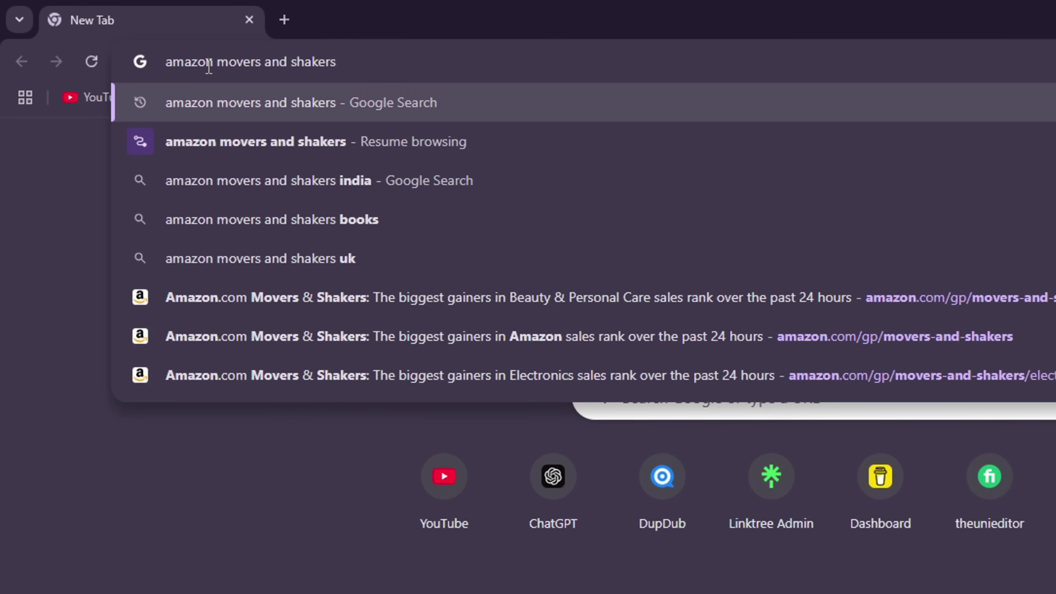
pyautogui.press('Return')
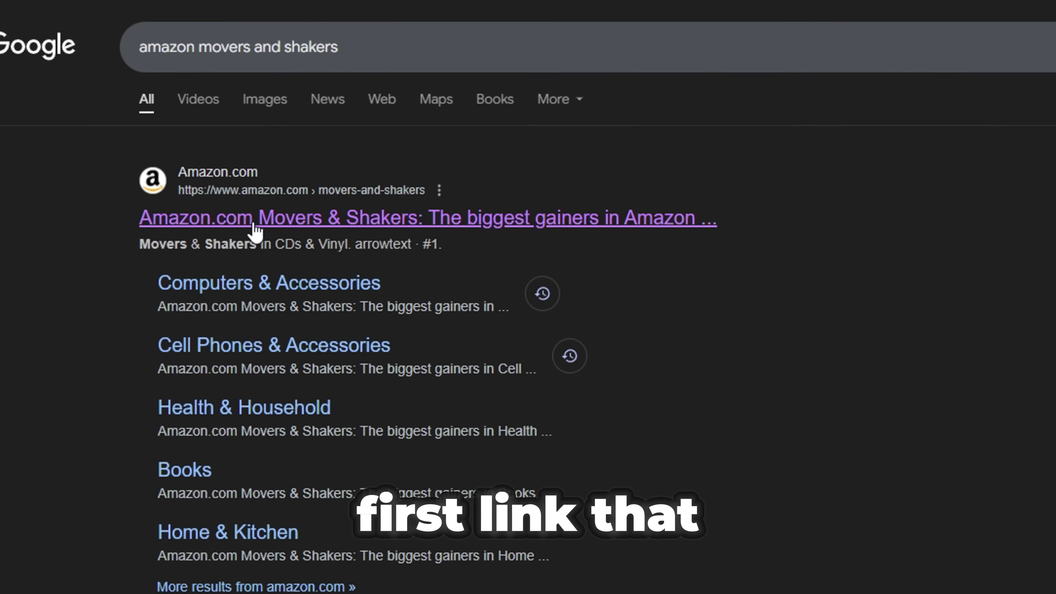
# Open Amazon's Movers & Shakers page and show the Beauty & Personal Care department
pyautogui.click(253, 228)
pyautogui.scroll(-15, 528, 292)
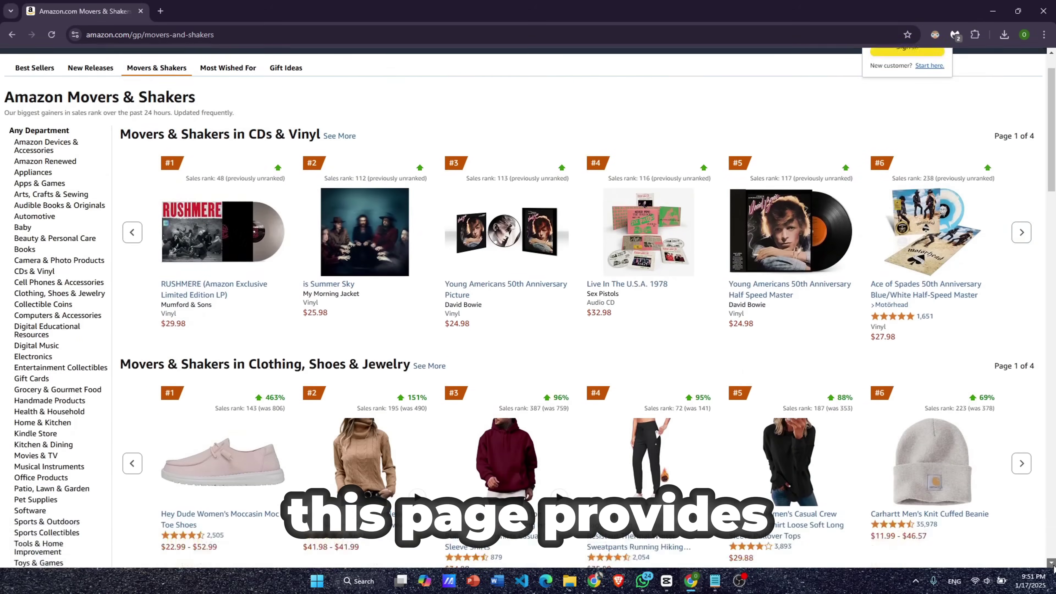
pyautogui.scroll(-15, 1053, 174)
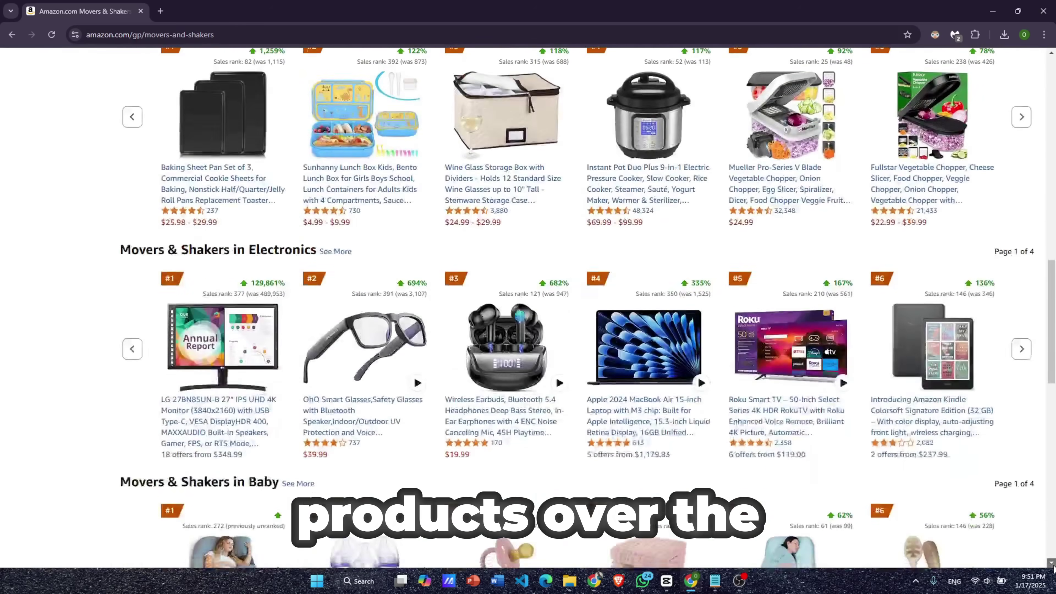
pyautogui.scroll(20, 528, 291)
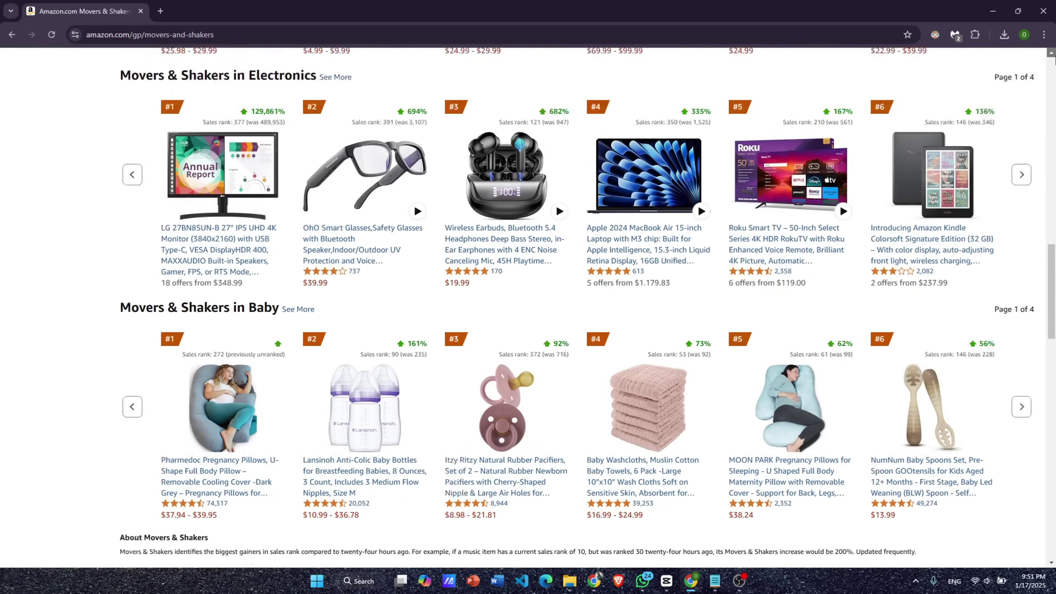
pyautogui.scroll(6, 528, 291)
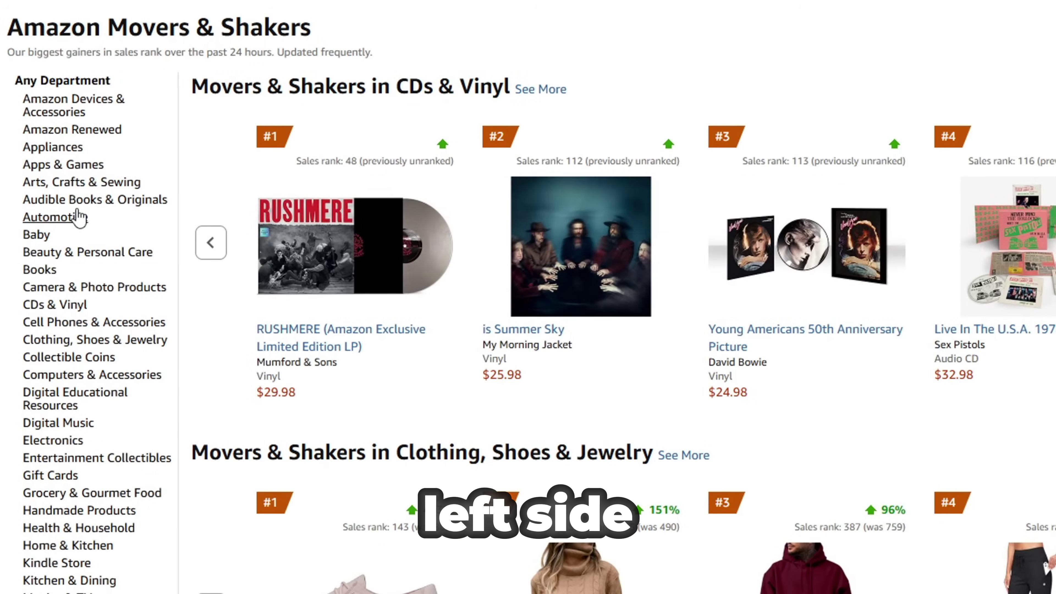
pyautogui.click(77, 256)
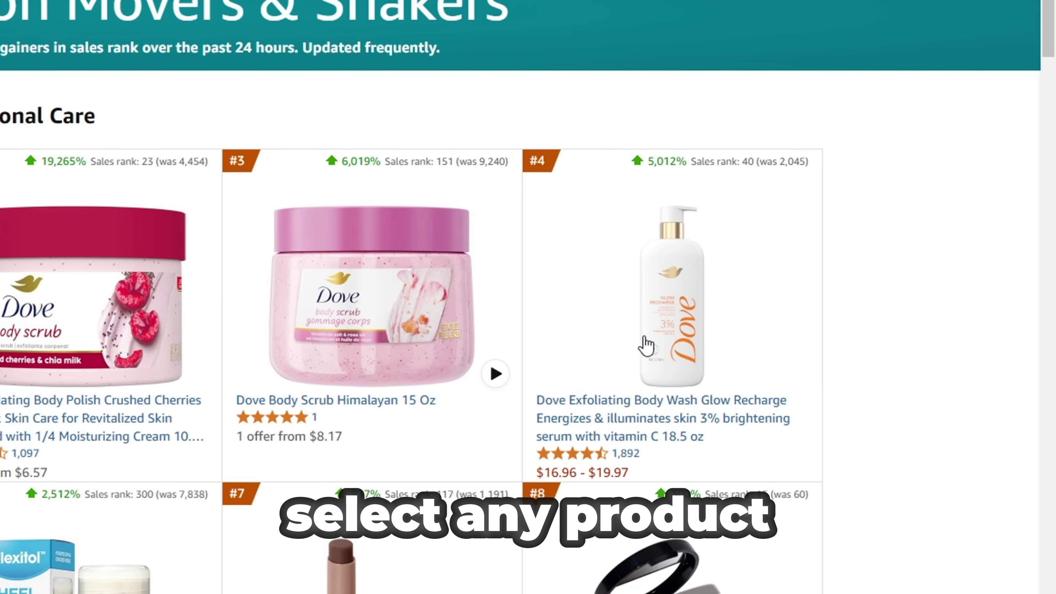
# Save the Dove Exfoliating Body Wash Glow Recharge bottle photo to Downloads
pyautogui.click(646, 345)
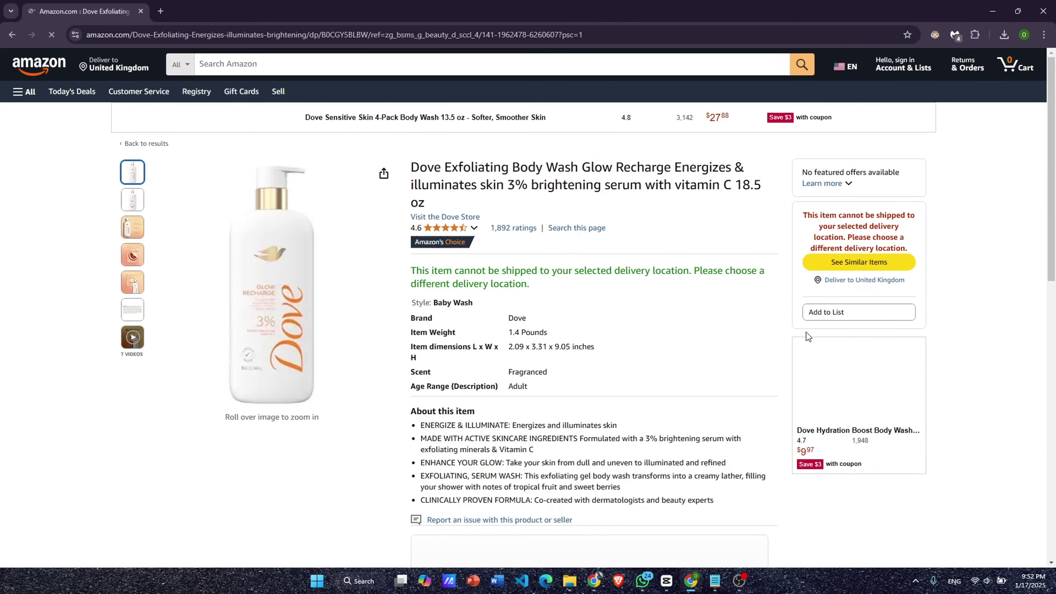
pyautogui.click(269, 305)
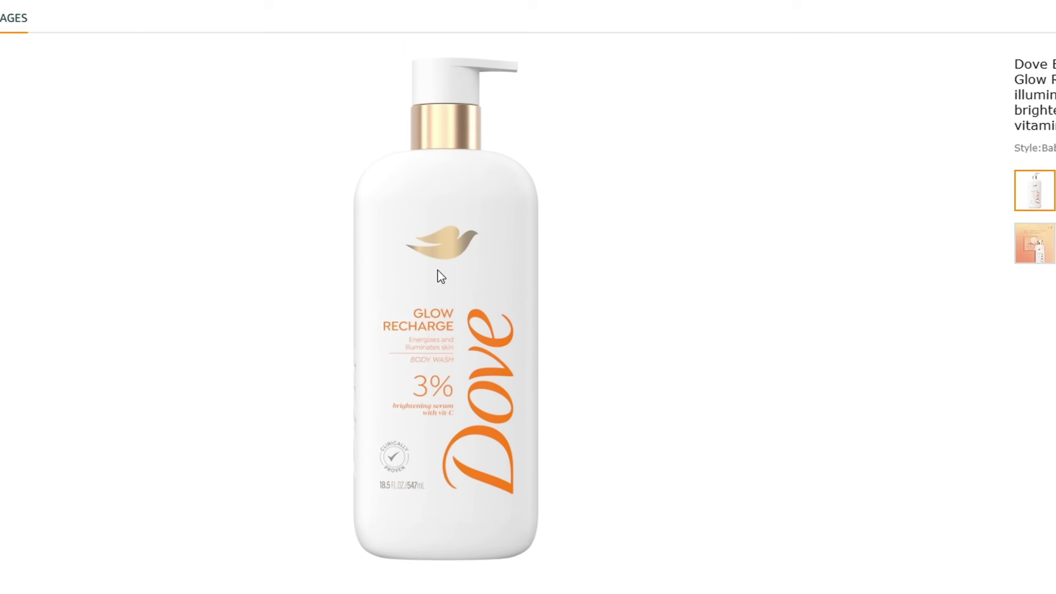
pyautogui.rightClick(445, 291)
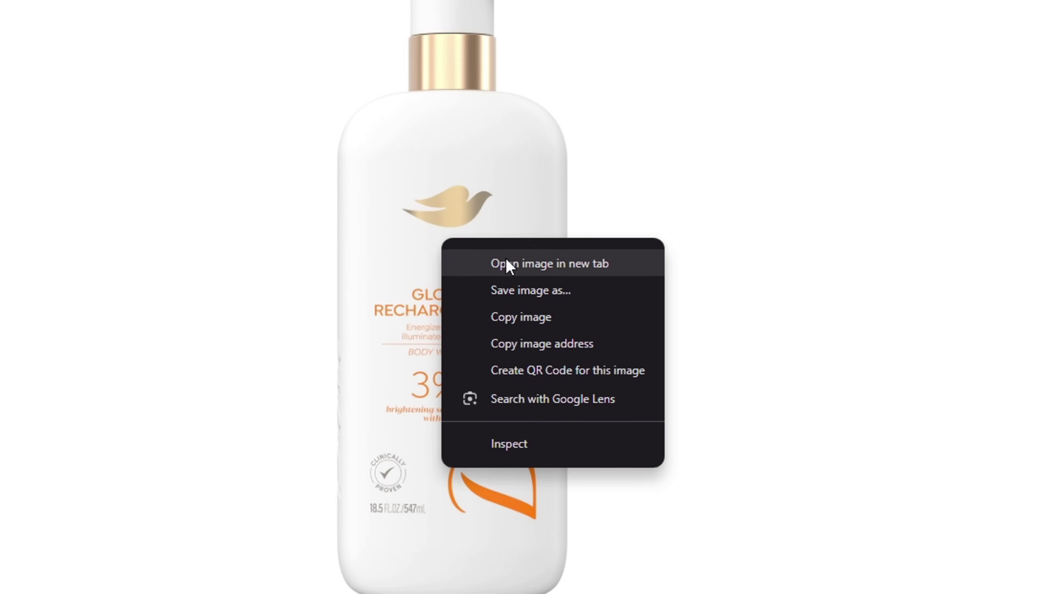
pyautogui.click(532, 291)
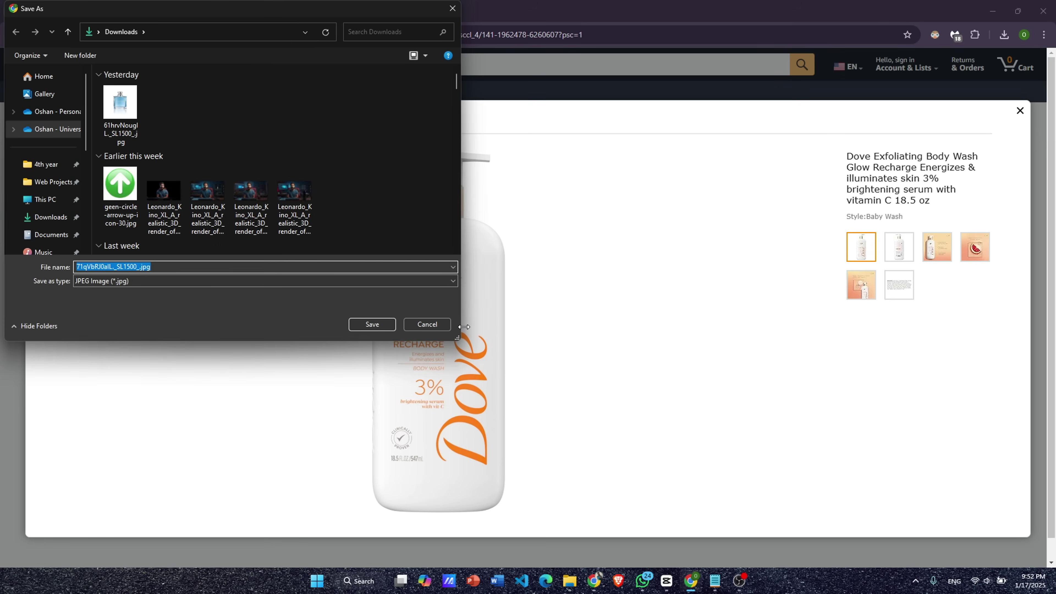
pyautogui.click(384, 327)
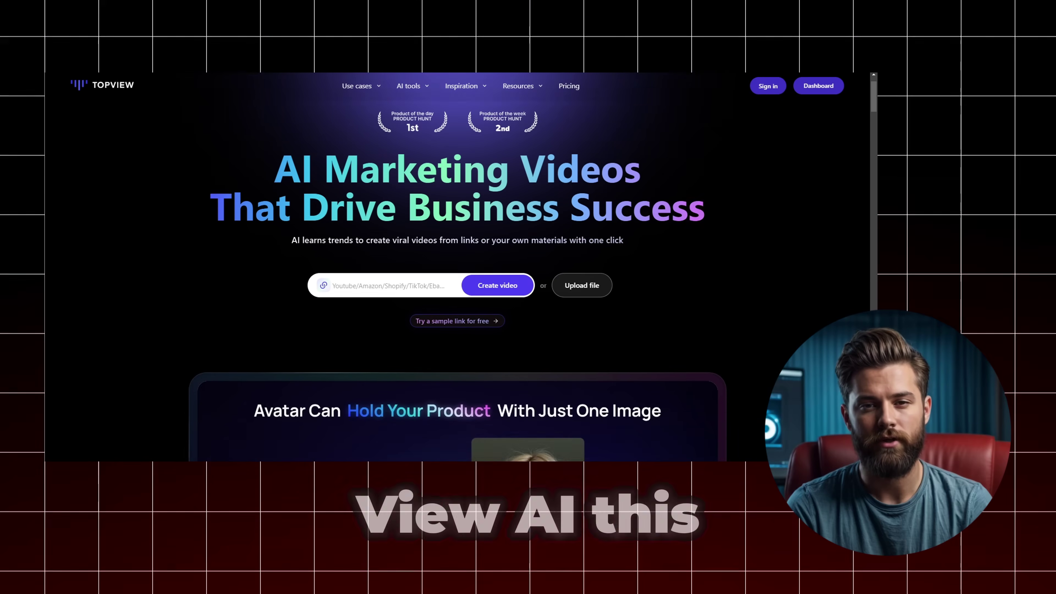
# Scroll down Topview's homepage past the avatar marketing use cases to the trusted-companies section
pyautogui.scroll(-10, 458, 266)
pyautogui.scroll(-10, 457, 266)
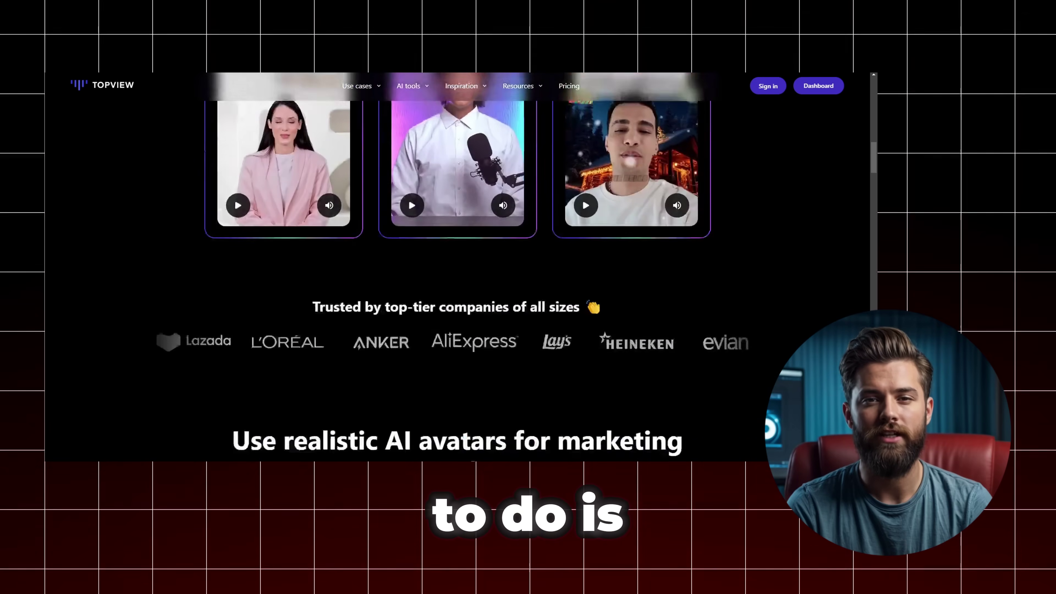
pyautogui.scroll(-3, 457, 266)
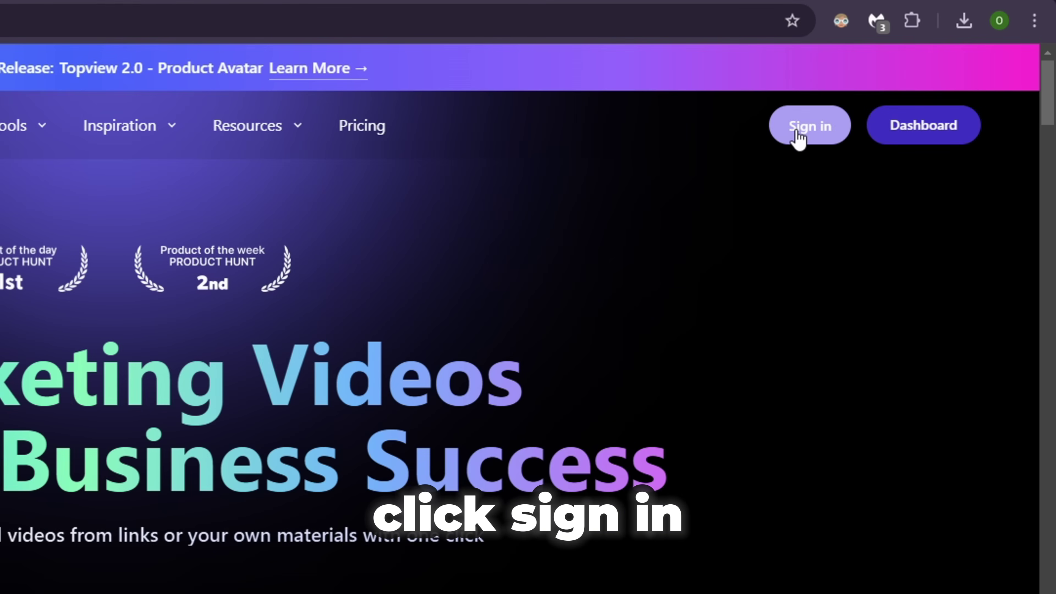
# Sign in to Topview with Google and browse the Product Avatar gesture gallery
pyautogui.click(800, 133)
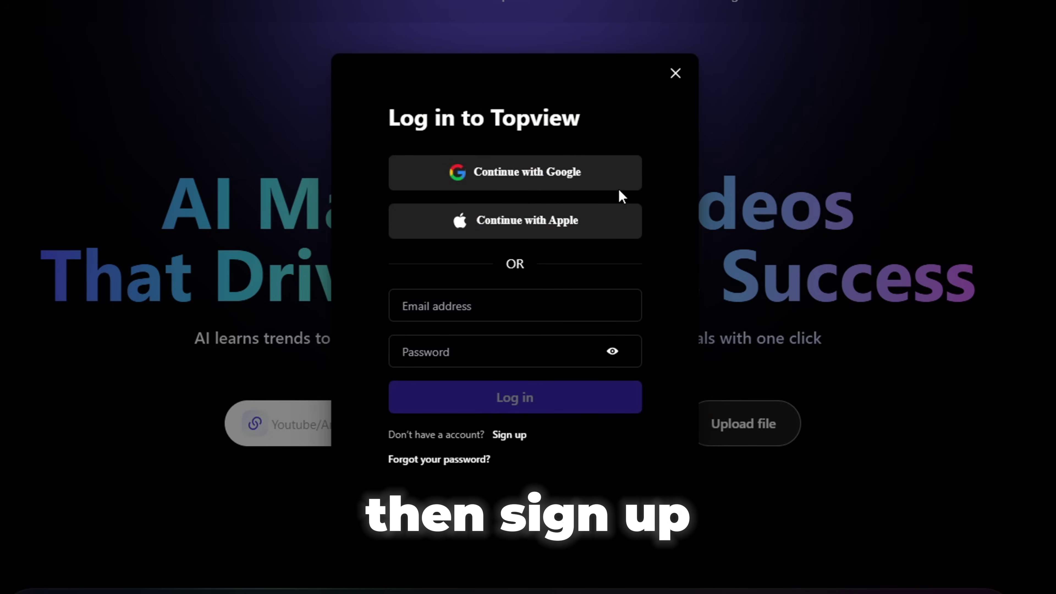
pyautogui.click(518, 179)
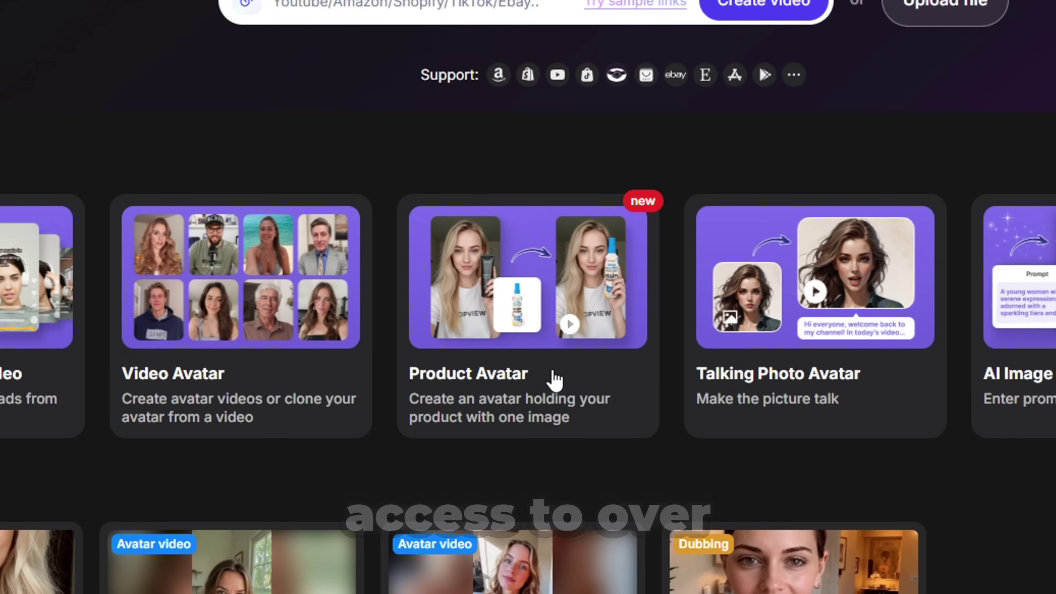
pyautogui.click(555, 374)
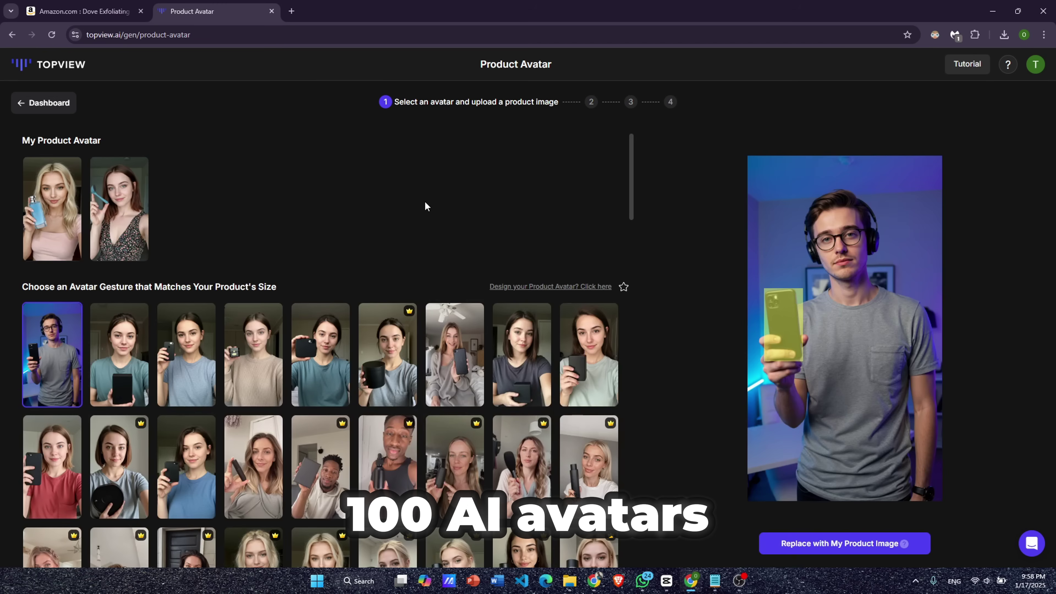
pyautogui.scroll(-15, 424, 201)
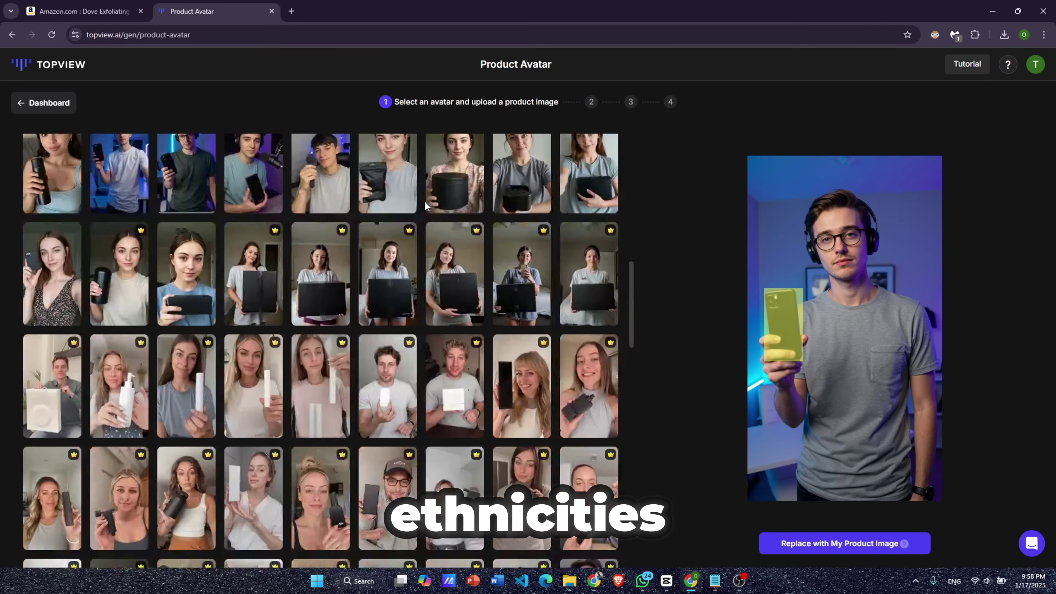
pyautogui.scroll(-15, 424, 201)
pyautogui.scroll(10, 424, 200)
pyautogui.scroll(10, 425, 201)
pyautogui.scroll(8, 425, 201)
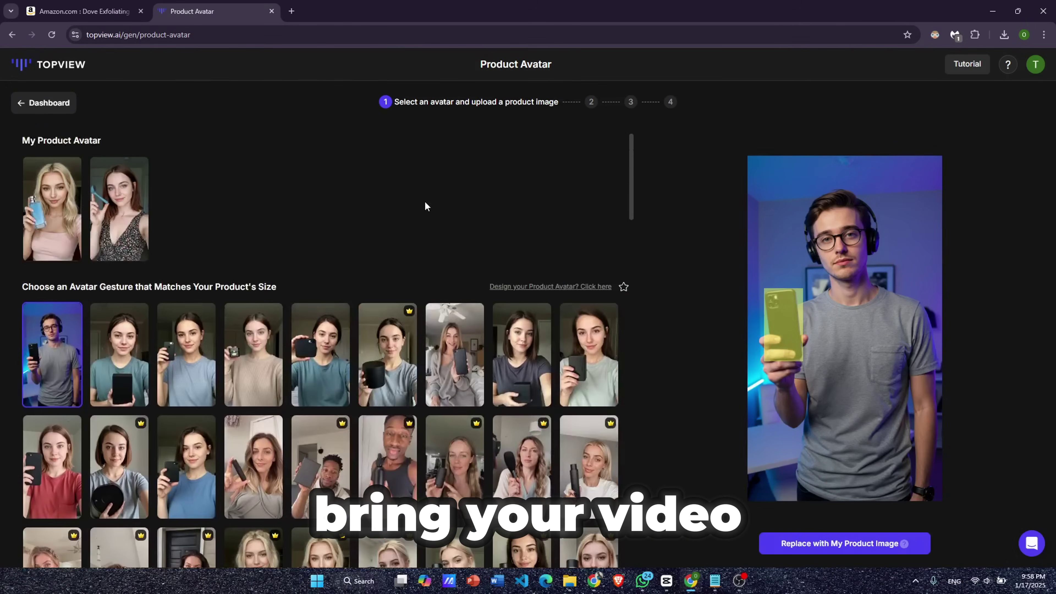
pyautogui.scroll(-3, 425, 203)
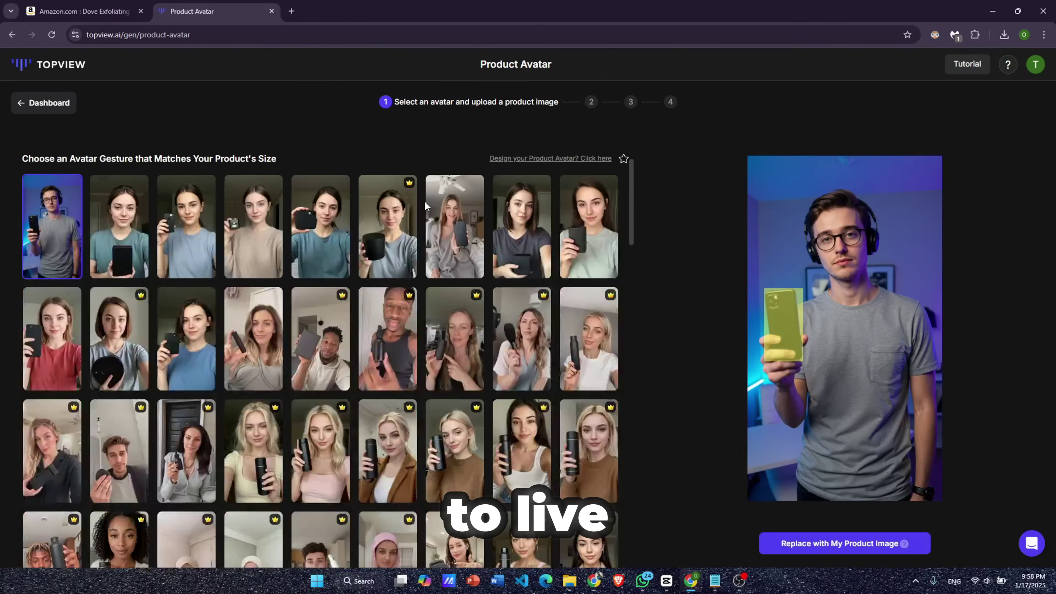
# Pick the dark-haired woman in a white top and upload the saved Dove bottle photo
pyautogui.click(527, 455)
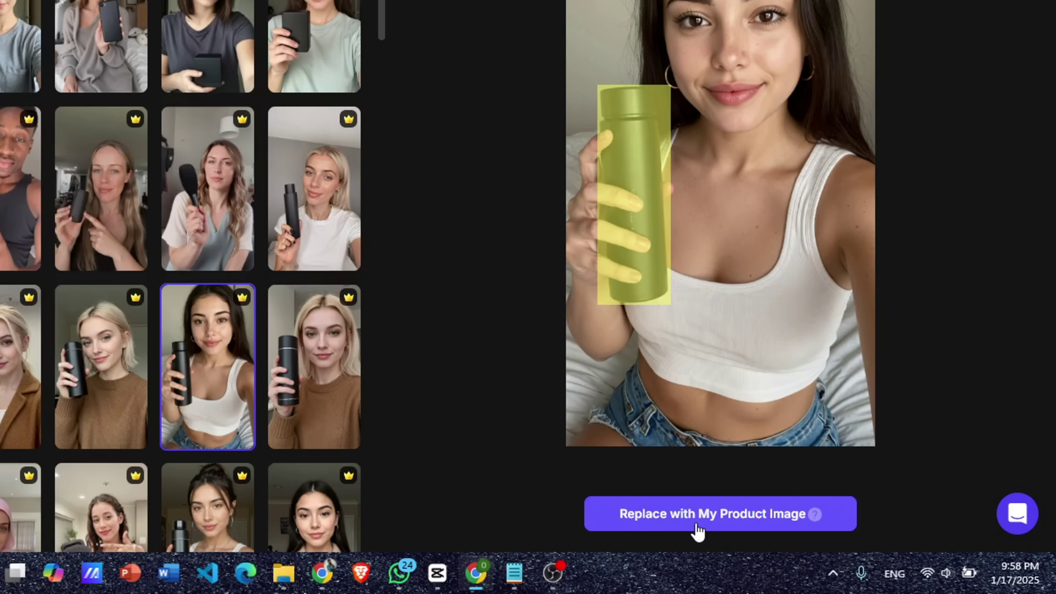
pyautogui.click(715, 520)
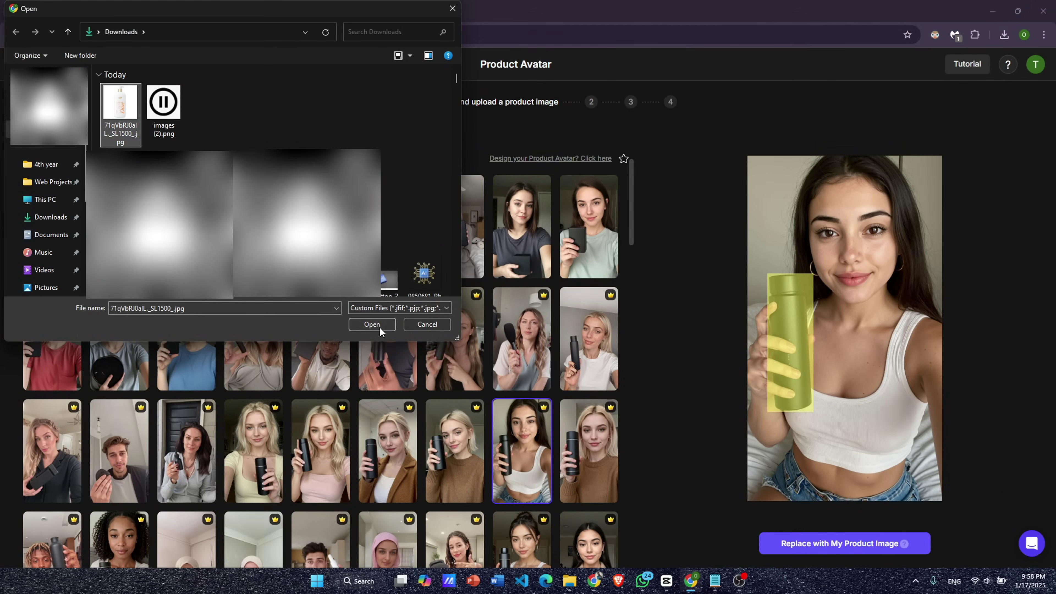
pyautogui.click(379, 327)
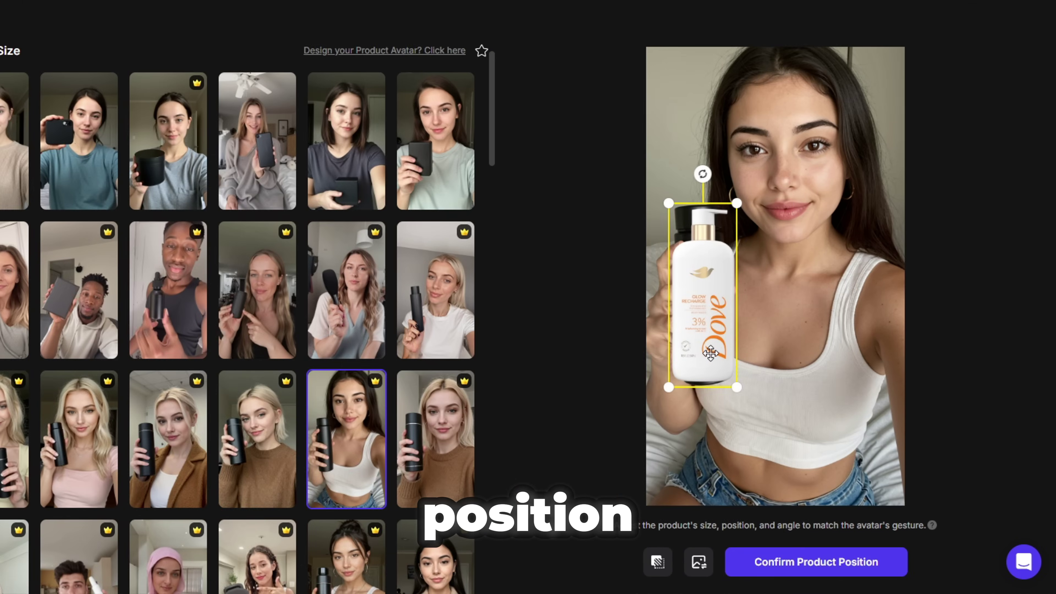
# Move the Dove bottle into the avatar's hand, confirm its manual mask and position
pyautogui.moveTo(711, 353)
pyautogui.mouseDown()
pyautogui.moveTo(761, 331)
pyautogui.moveTo(708, 333)
pyautogui.mouseUp()
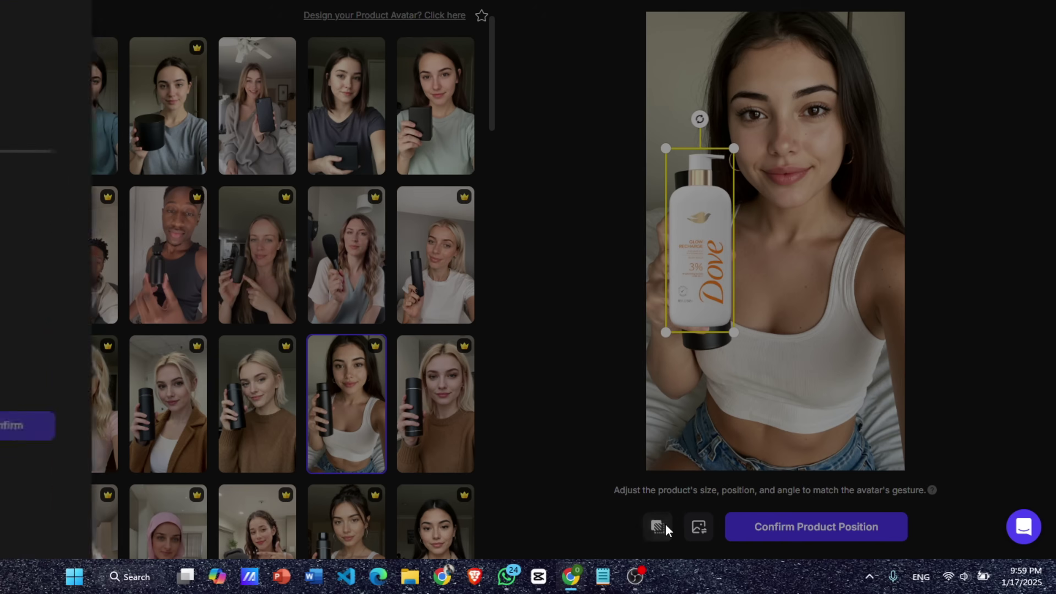
pyautogui.click(658, 526)
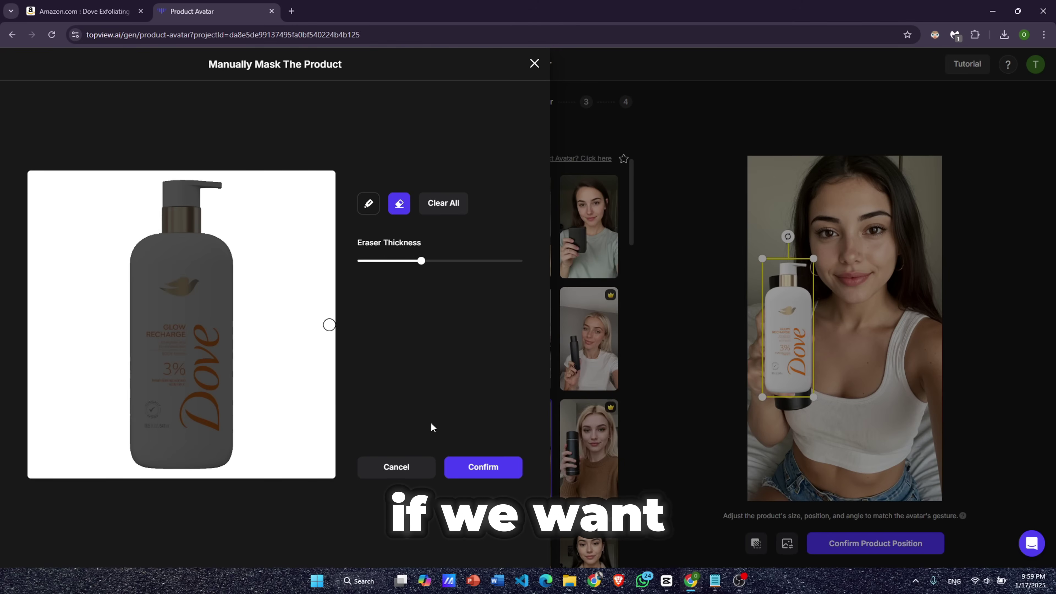
pyautogui.click(480, 465)
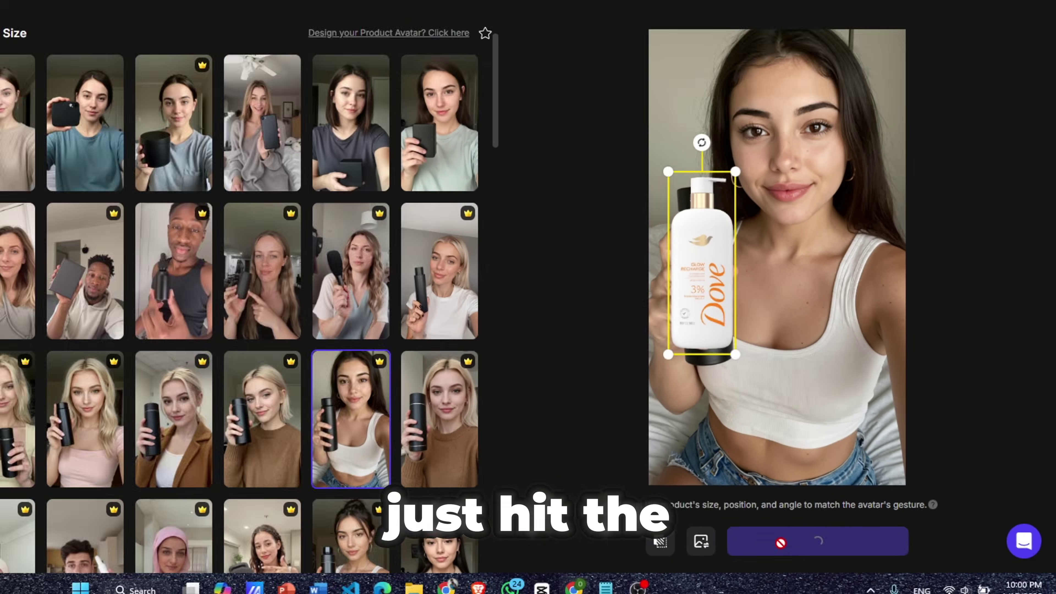
pyautogui.click(706, 548)
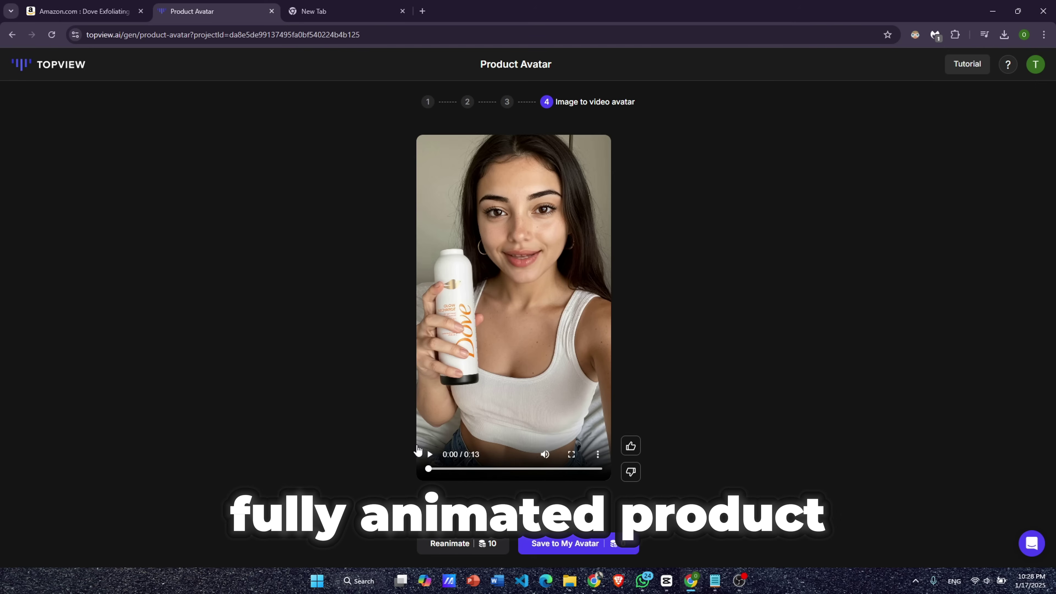
# Preview the 13-second Dove avatar video, then save it to My Avatar
pyautogui.click(430, 456)
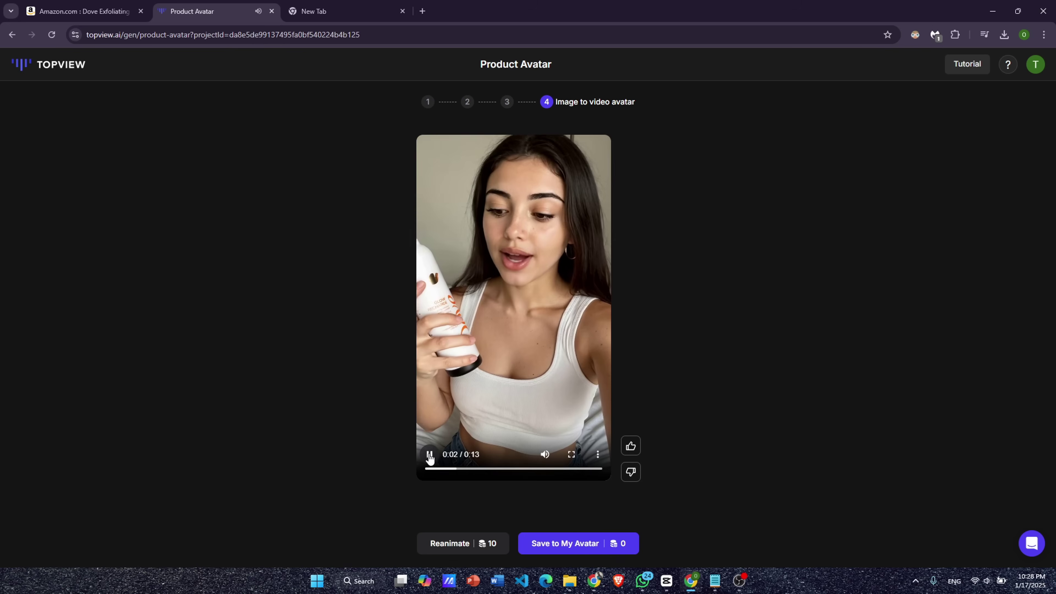
pyautogui.click(430, 456)
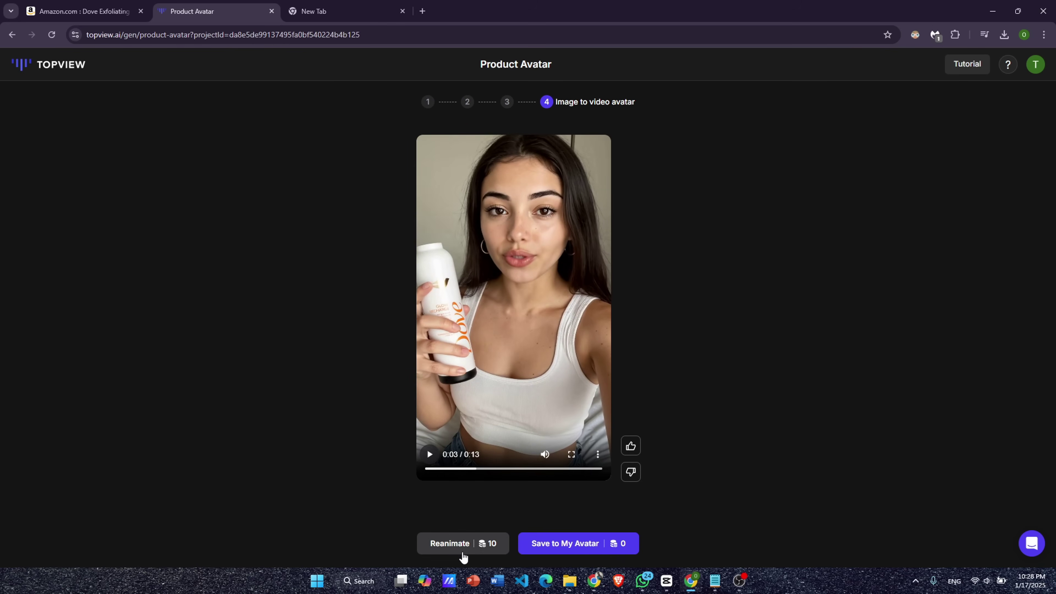
pyautogui.click(562, 545)
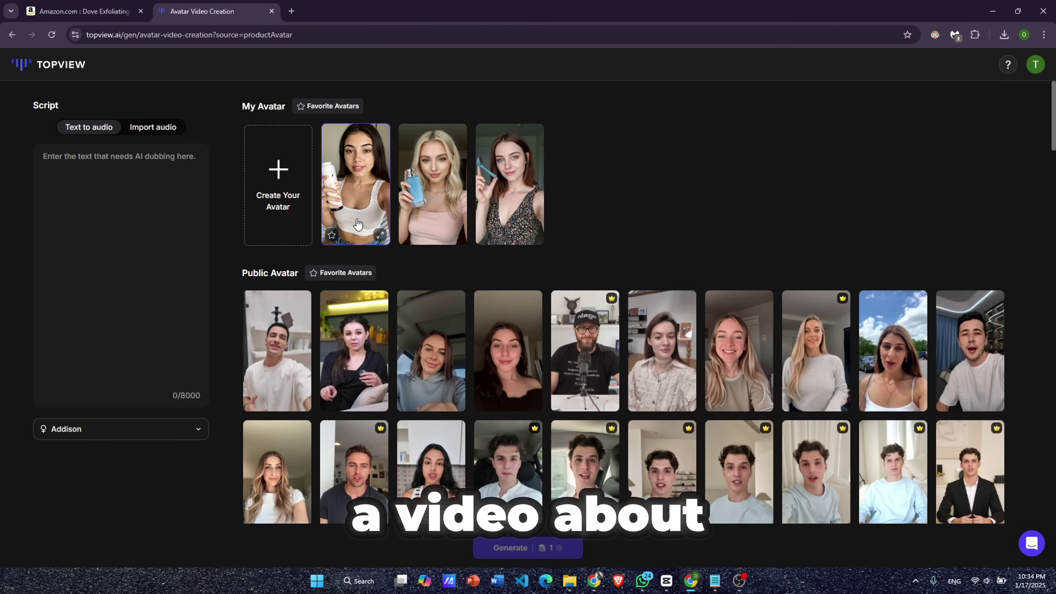
pyautogui.click(90, 160)
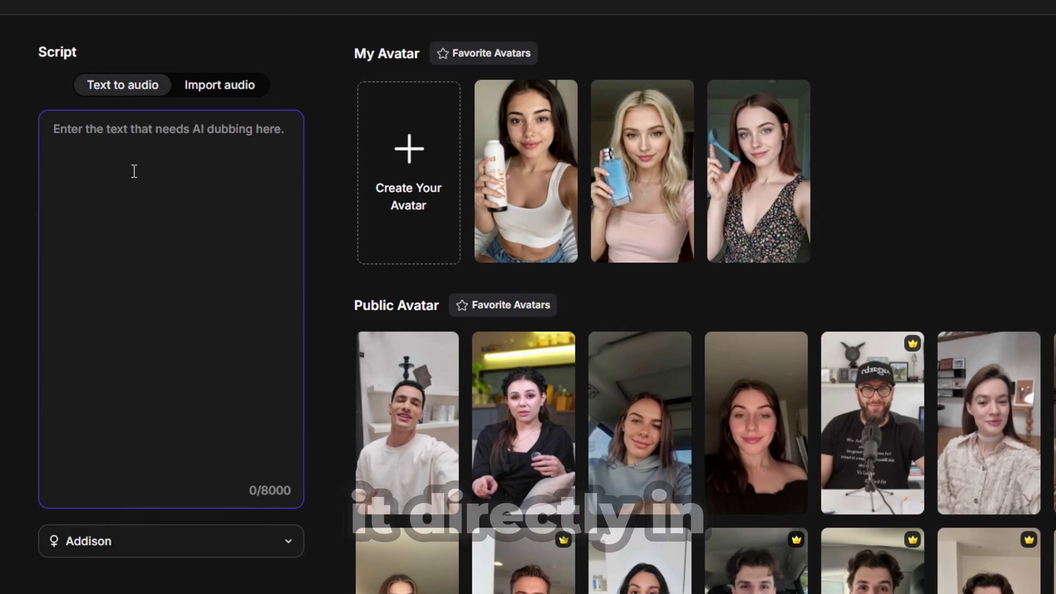
pyautogui.click(224, 90)
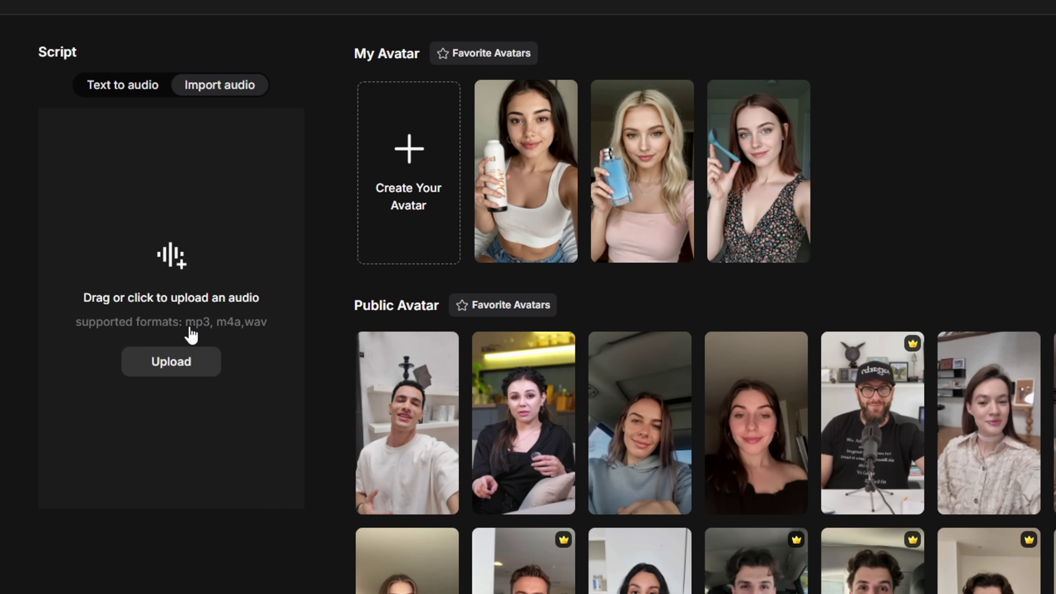
pyautogui.click(127, 87)
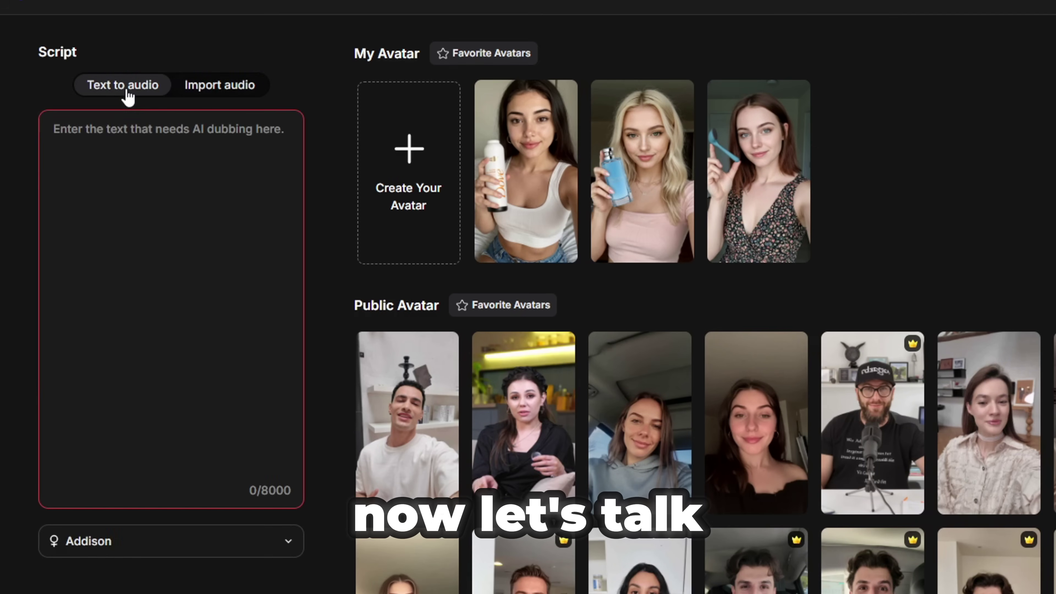
pyautogui.click(122, 162)
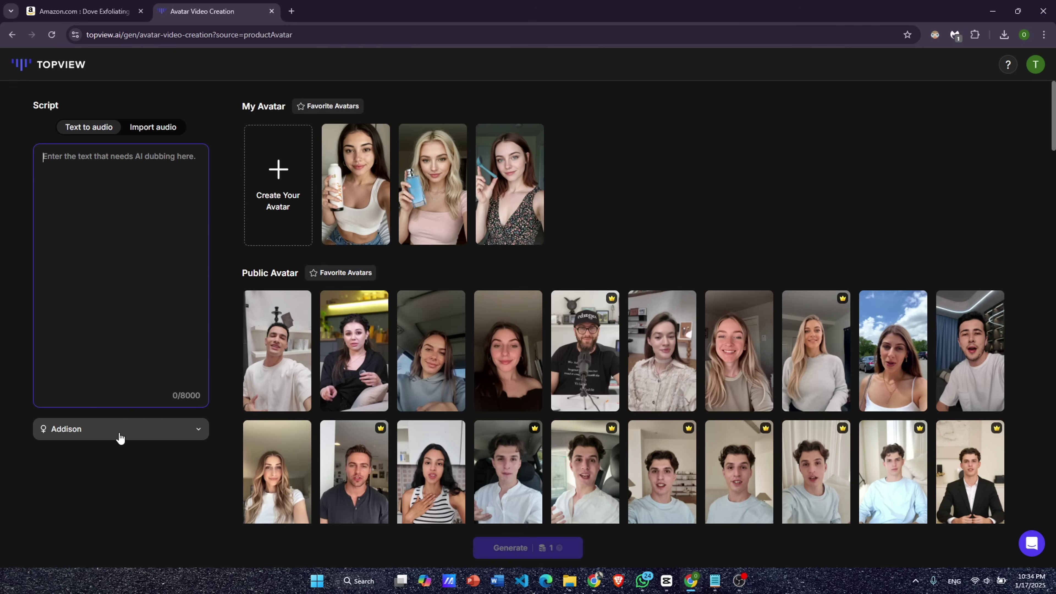
# Browse the voiceover voice list and its language, gender, age and style filters
pyautogui.click(159, 451)
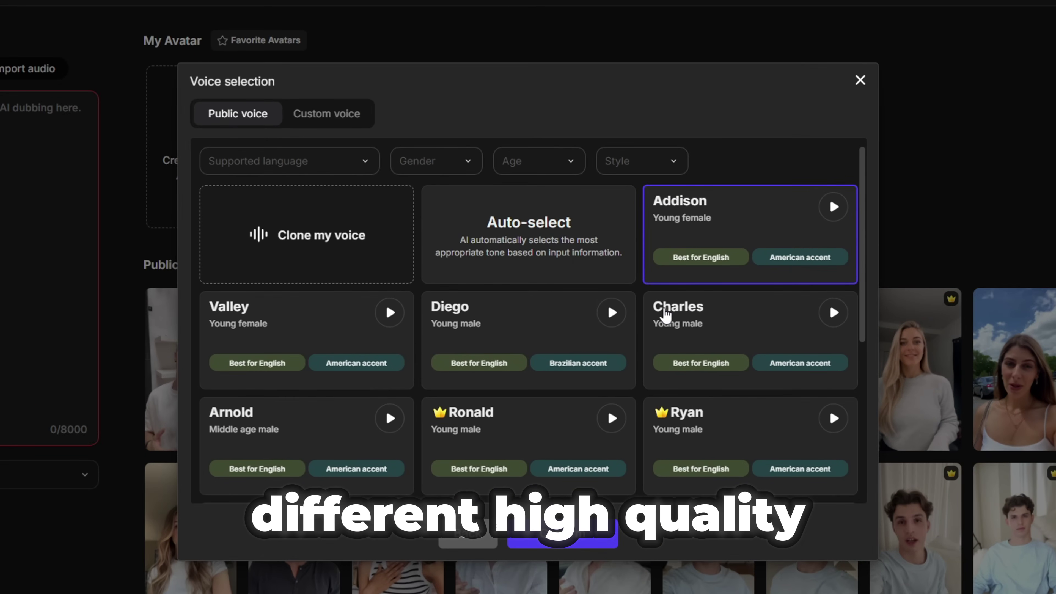
pyautogui.scroll(-10, 665, 311)
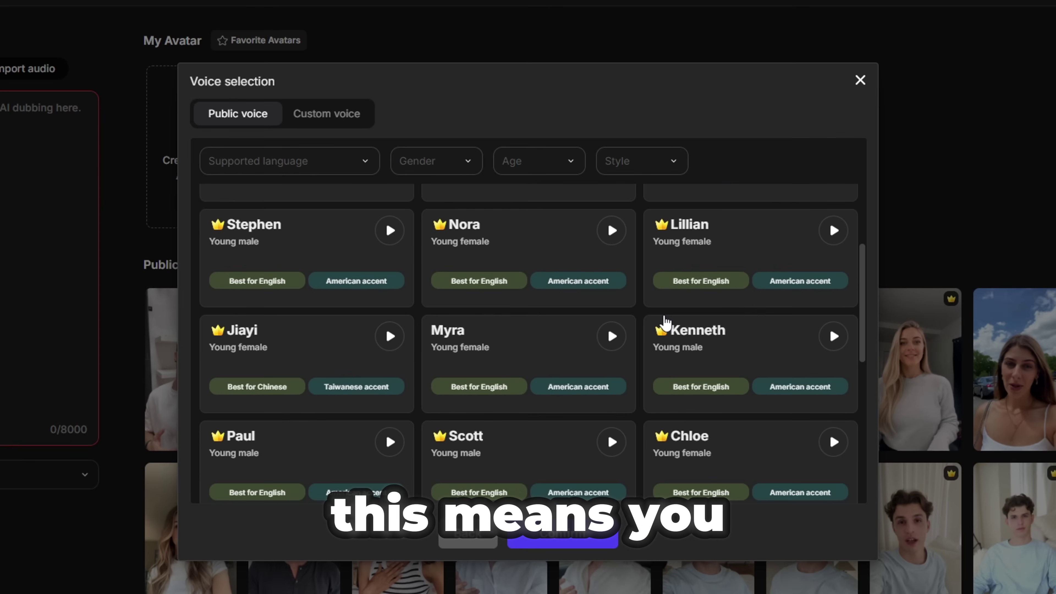
pyautogui.scroll(-5, 663, 314)
pyautogui.scroll(10, 663, 315)
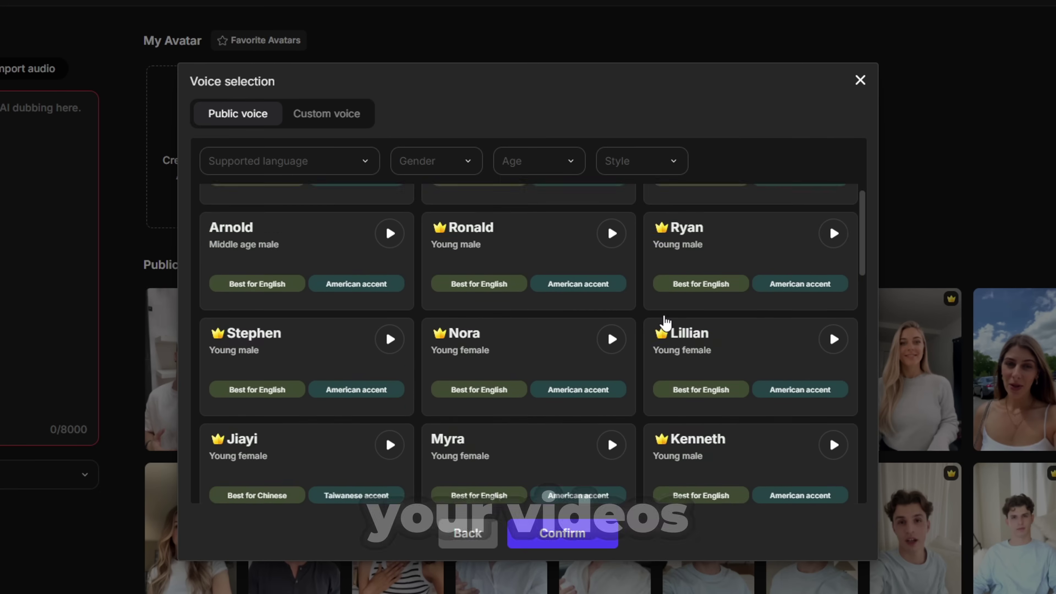
pyautogui.scroll(4, 664, 317)
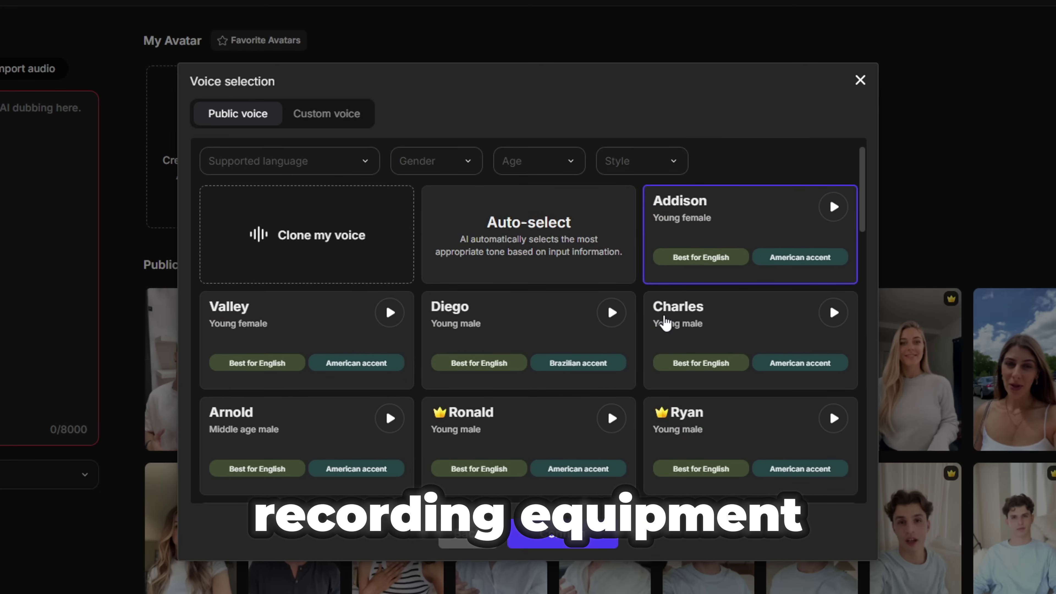
pyautogui.click(362, 172)
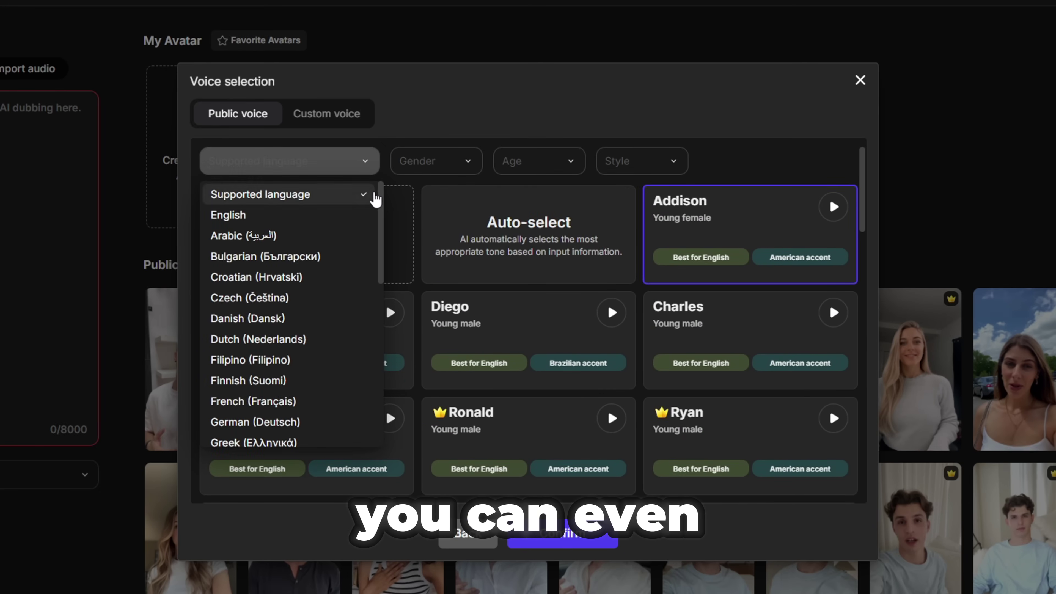
pyautogui.scroll(-10, 373, 417)
pyautogui.scroll(10, 371, 291)
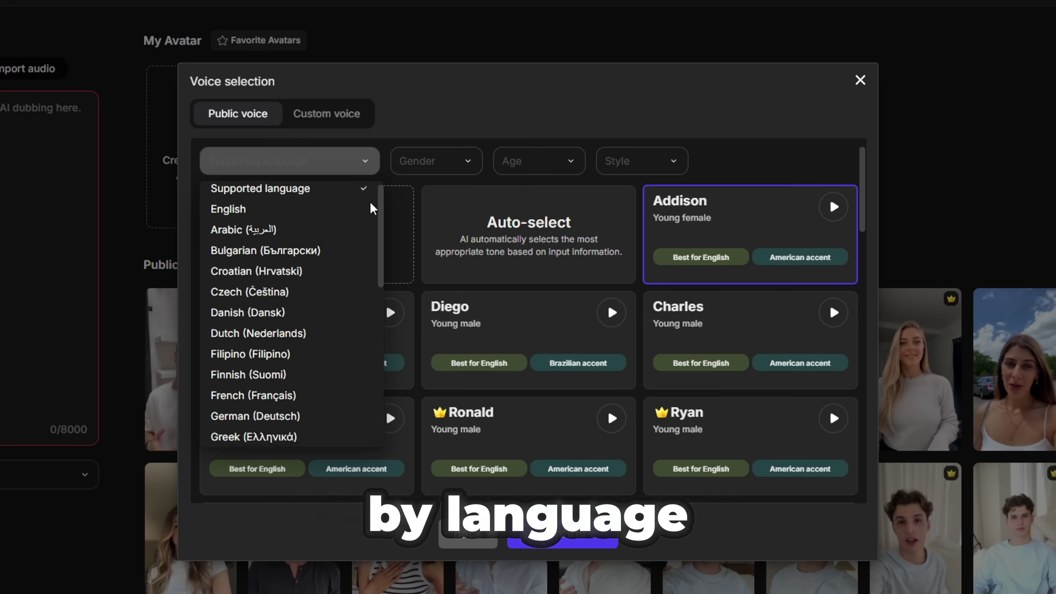
pyautogui.click(464, 166)
pyautogui.click(570, 163)
pyautogui.click(676, 164)
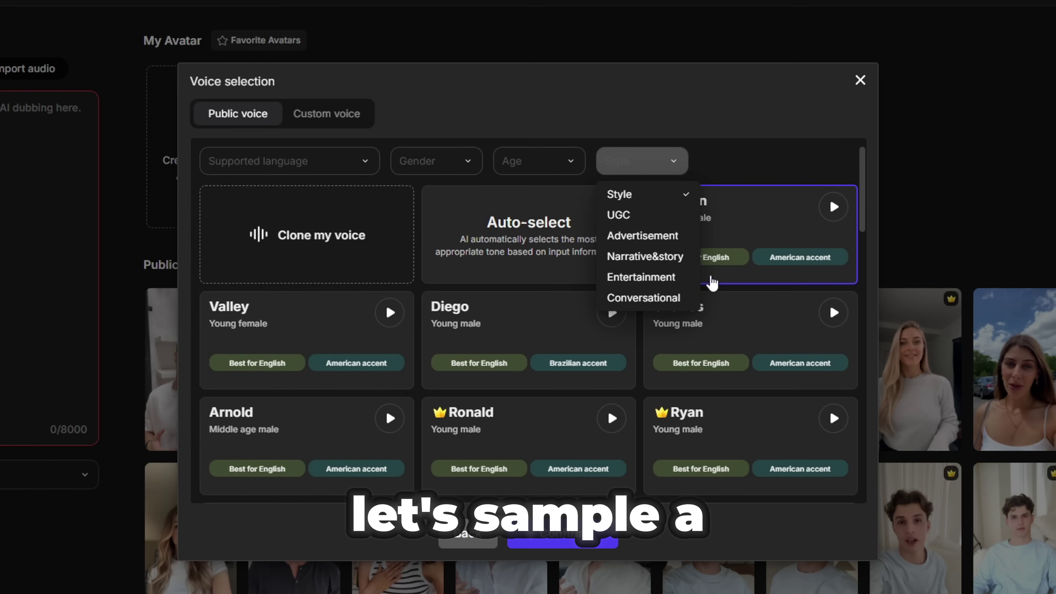
pyautogui.click(830, 205)
# Sample the Addison, Valley and Ryan voices and confirm Ryan as the voiceover
pyautogui.click(835, 208)
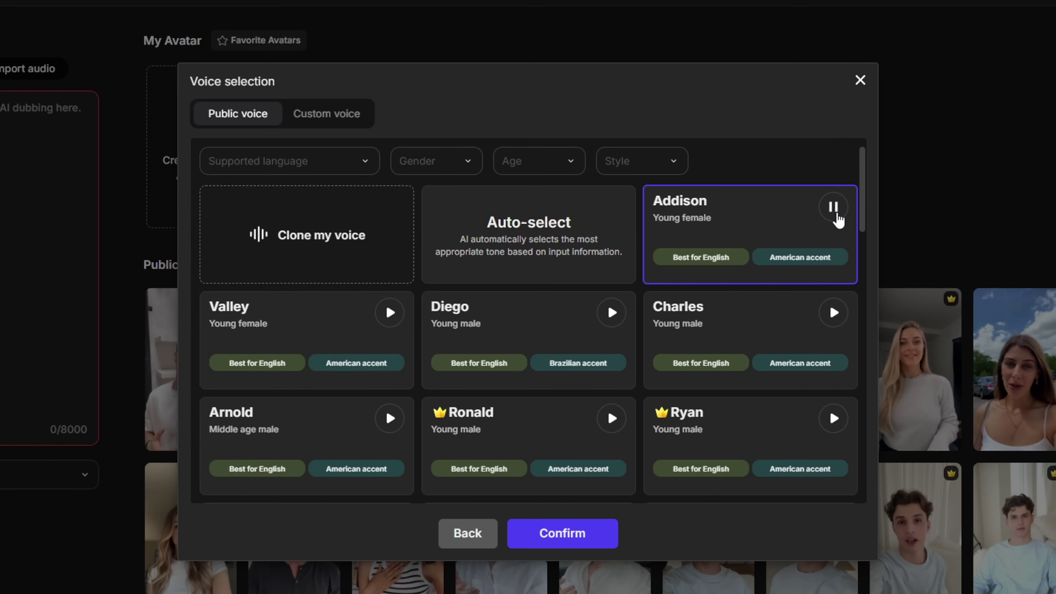
pyautogui.click(393, 324)
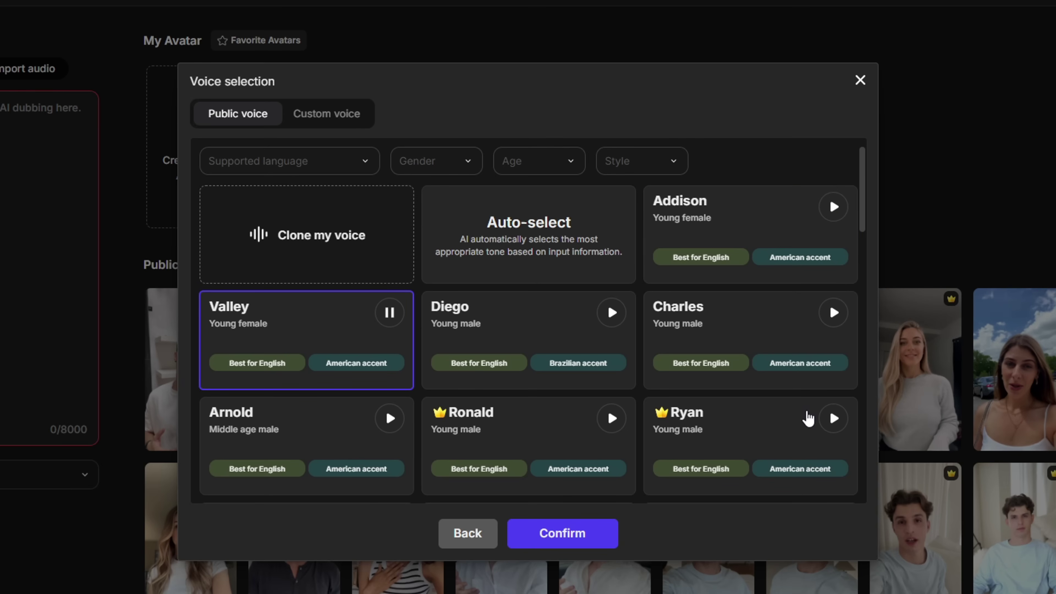
pyautogui.click(834, 428)
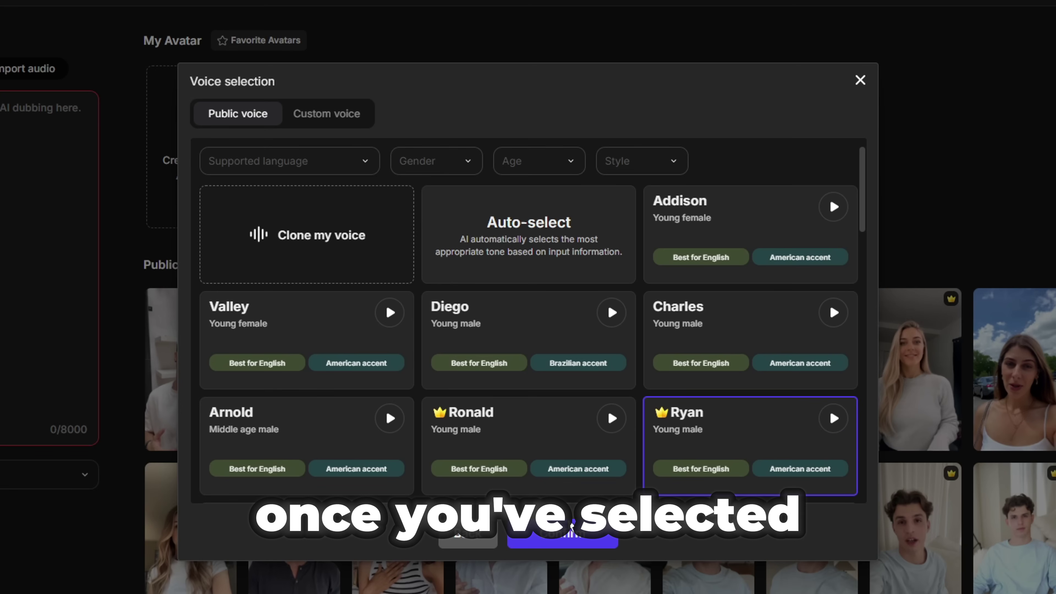
pyautogui.click(582, 525)
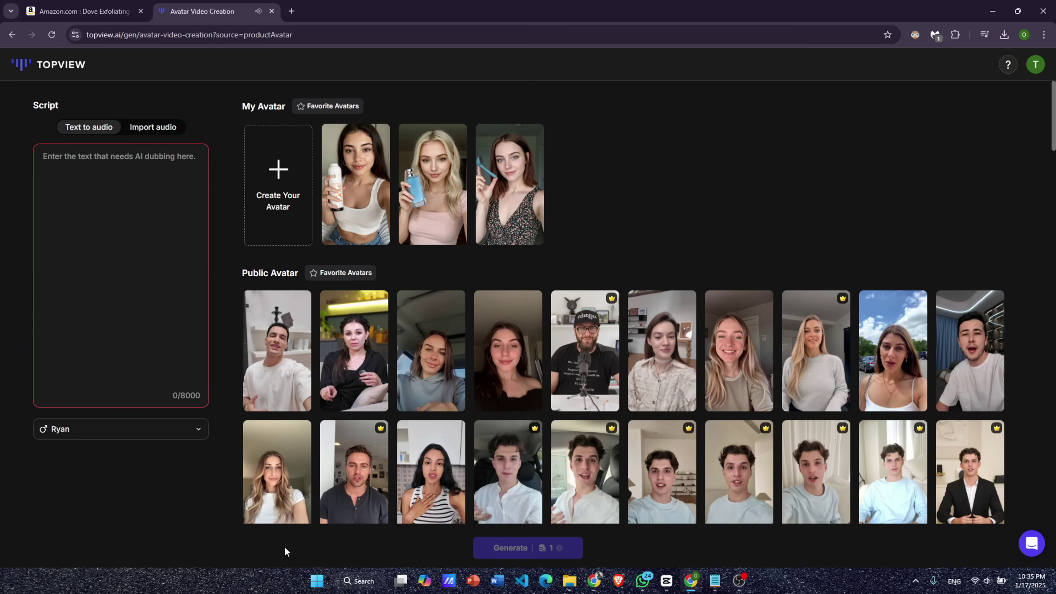
# Try Generate, return to the Topview dashboard, and switch to the Amazon Dove product tab
pyautogui.click(512, 548)
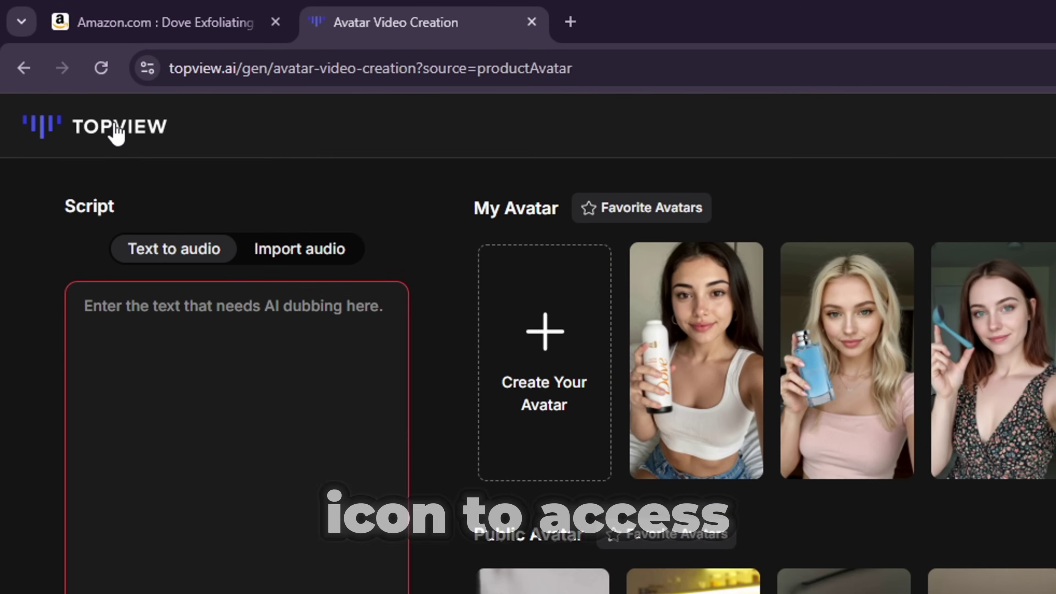
pyautogui.click(120, 137)
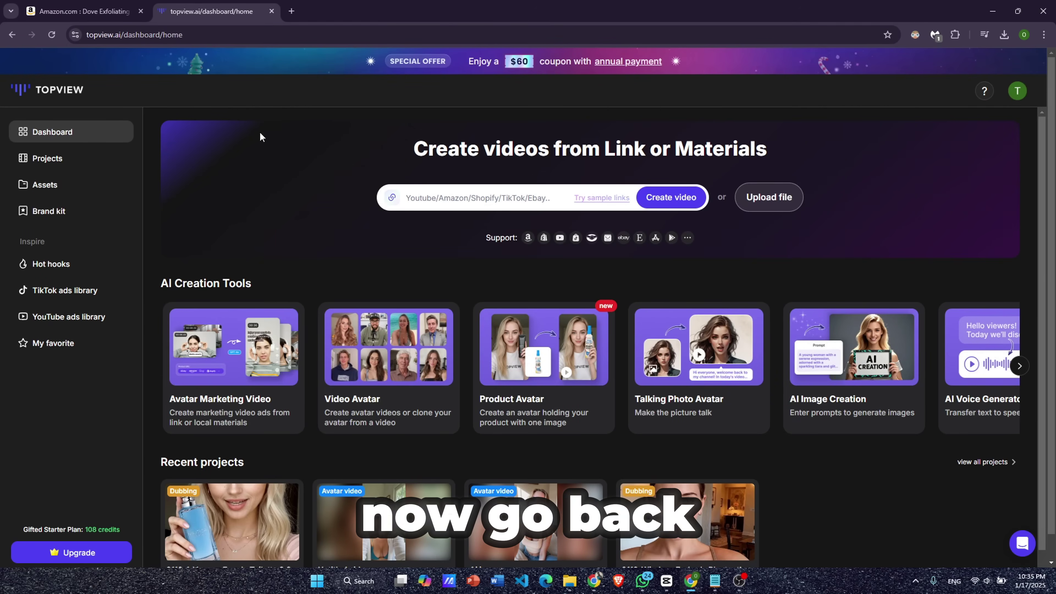
pyautogui.click(83, 12)
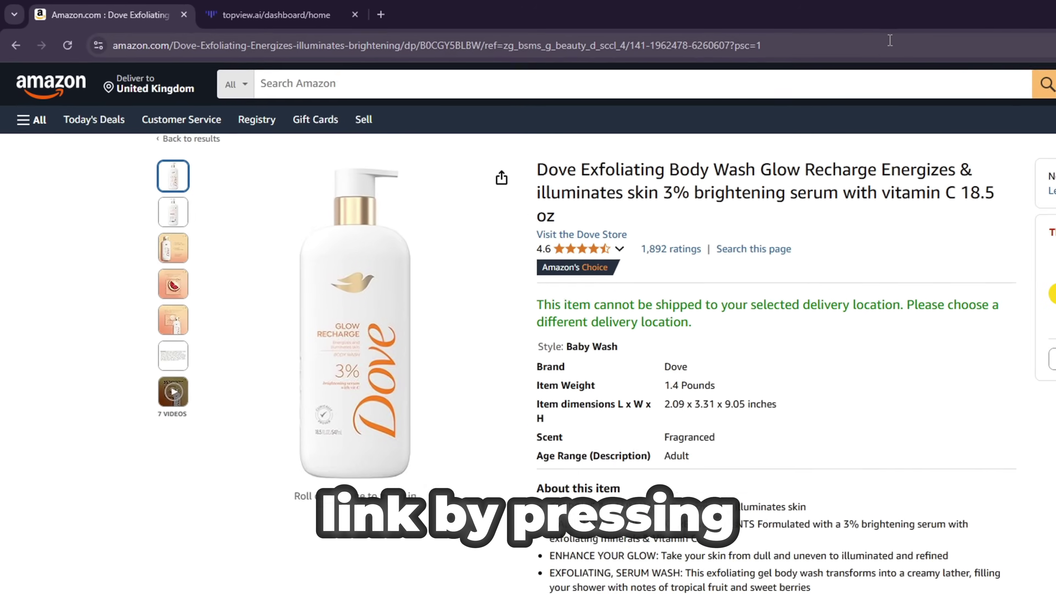
# Paste the Dove product's Amazon URL into Topview's Create videos from Link field
pyautogui.click(890, 40)
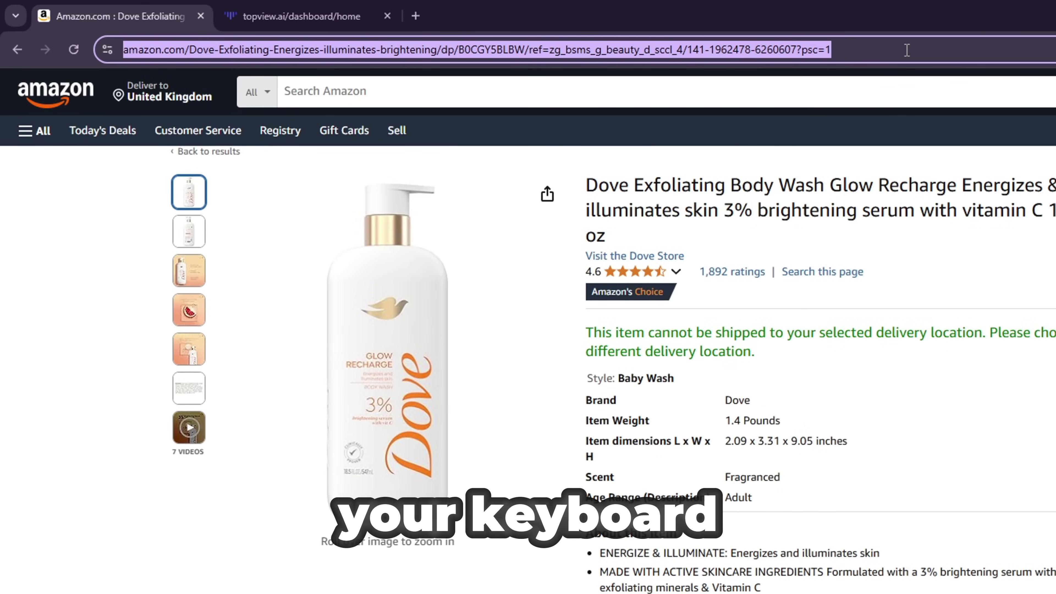
pyautogui.click(302, 16)
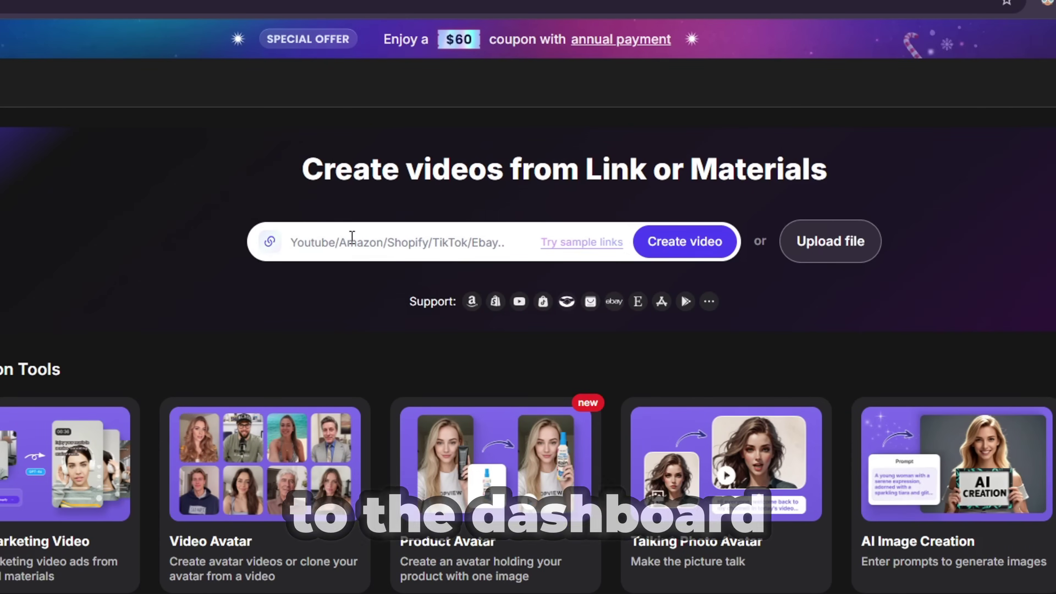
pyautogui.click(352, 245)
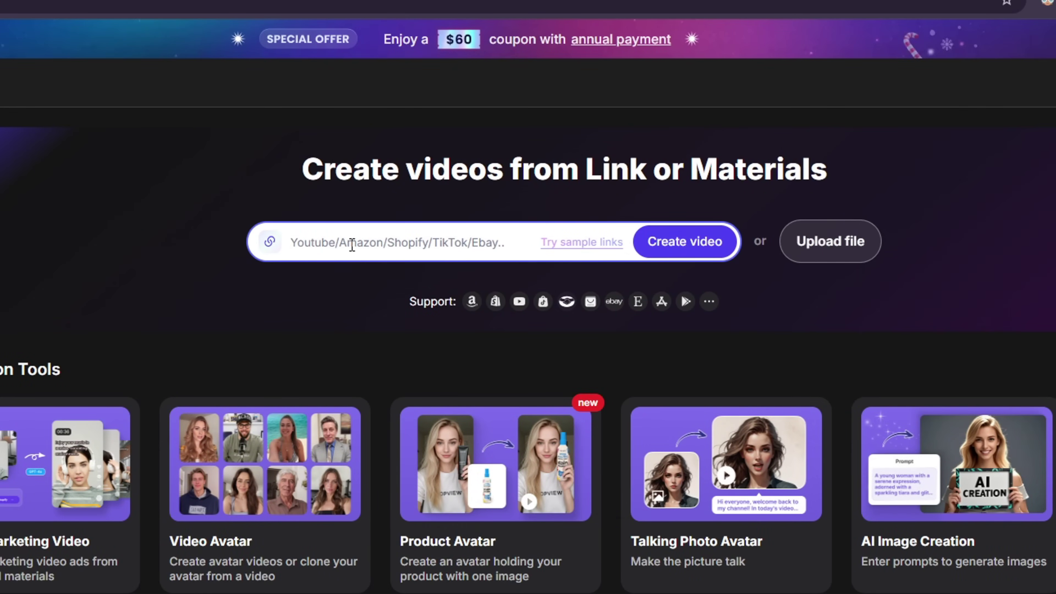
pyautogui.hotkey('ctrl', 'v')
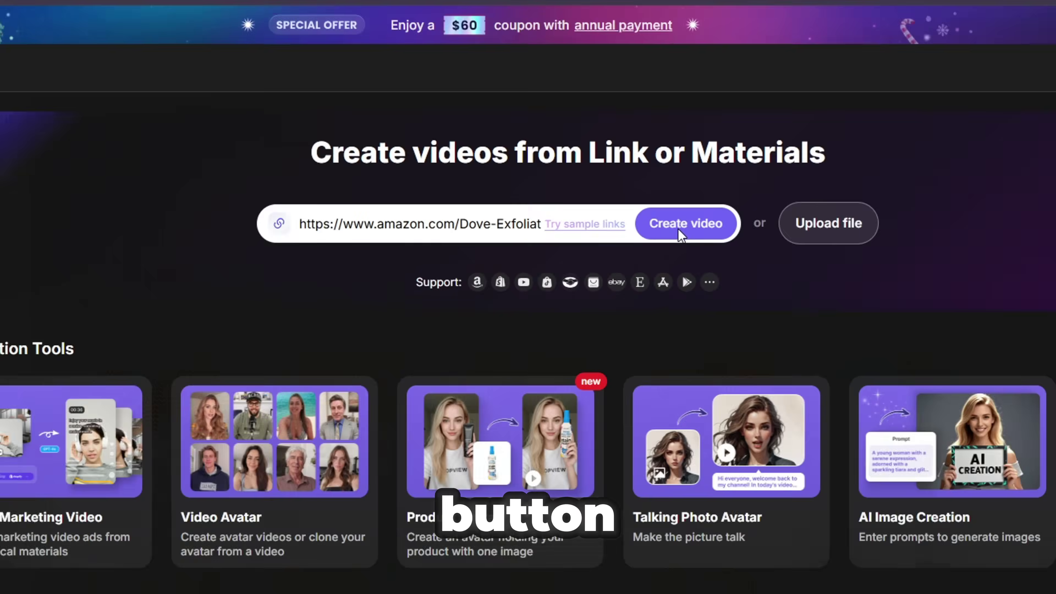
# Create a video from the Dove link, keeping every suggested clip and image, including the ingredients image
pyautogui.click(699, 277)
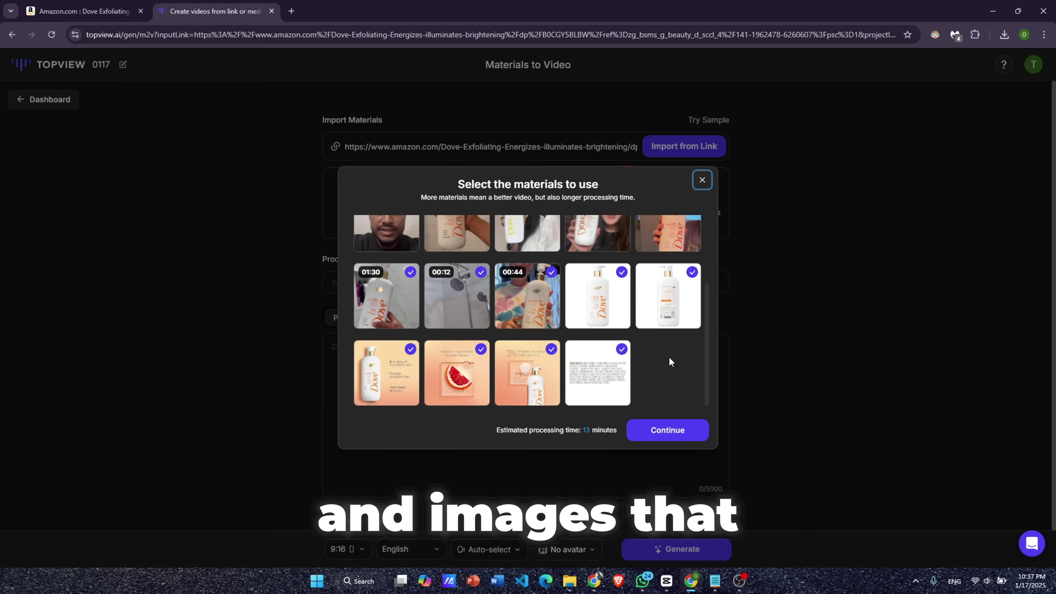
pyautogui.scroll(3, 669, 356)
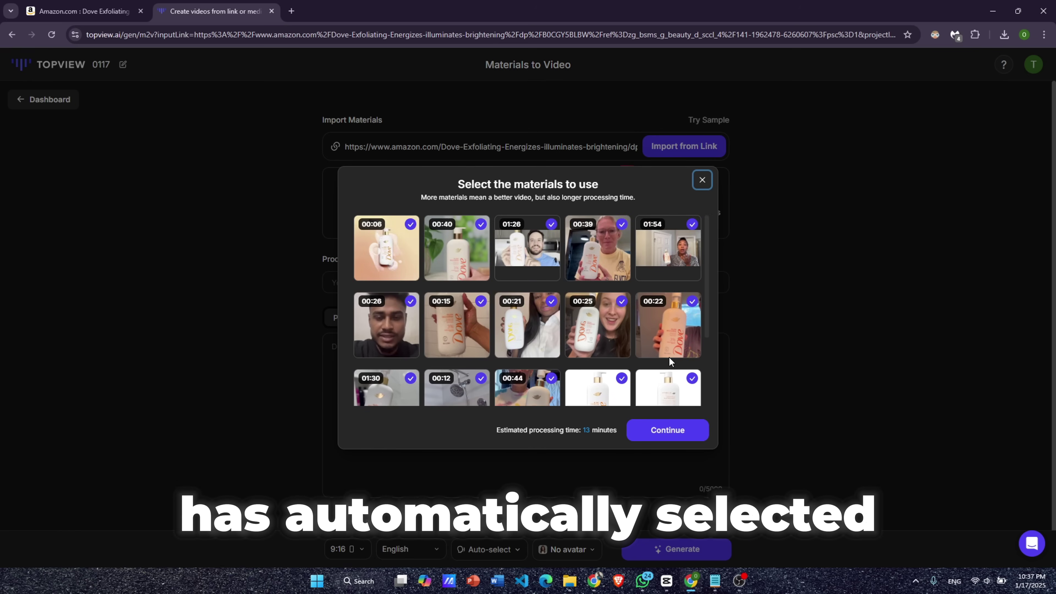
pyautogui.scroll(-3, 669, 356)
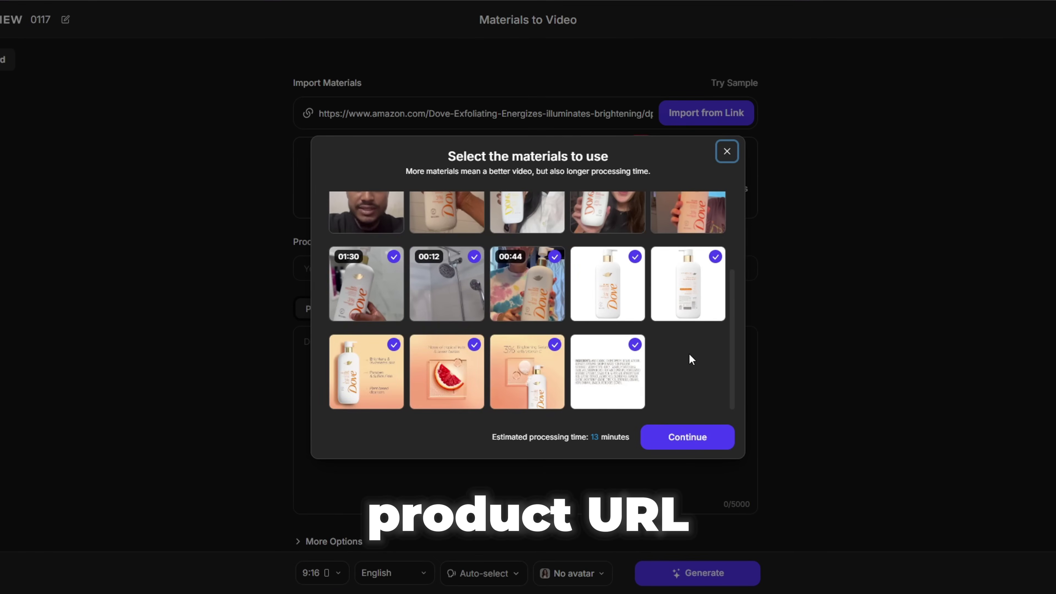
pyautogui.click(635, 344)
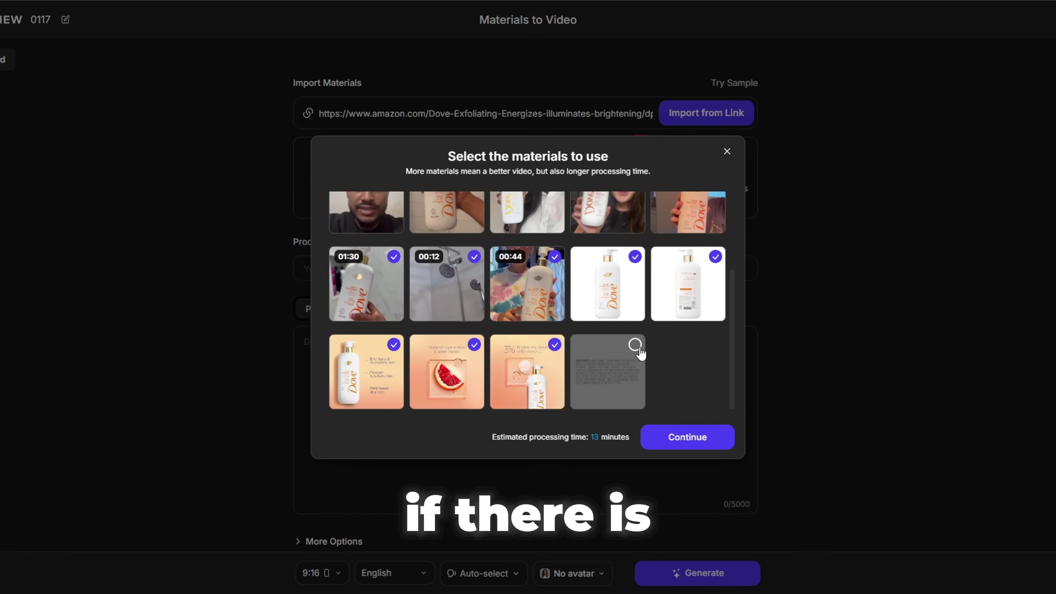
pyautogui.click(554, 345)
pyautogui.click(554, 345)
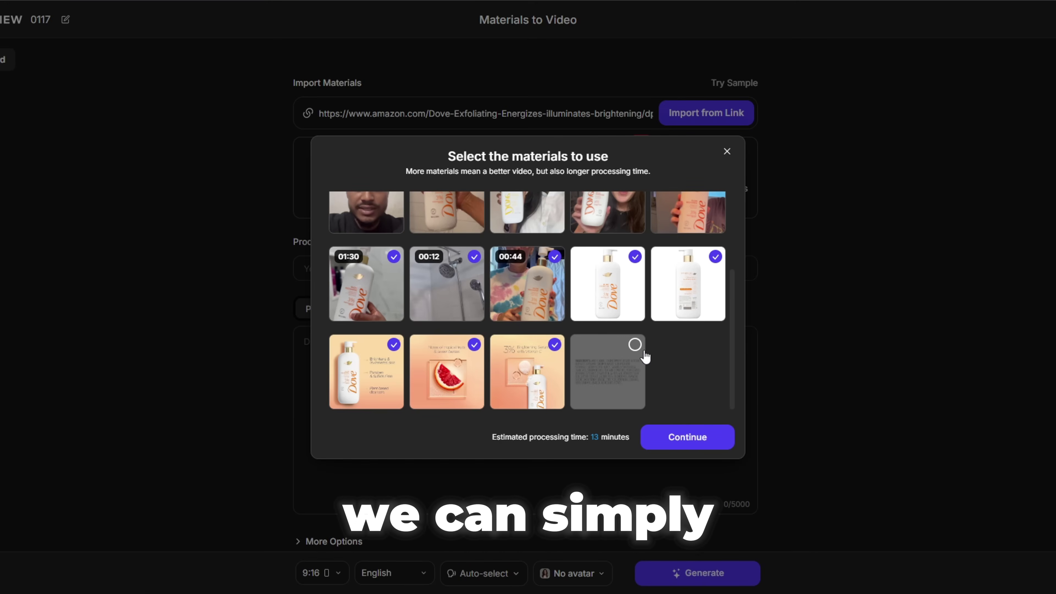
pyautogui.click(635, 346)
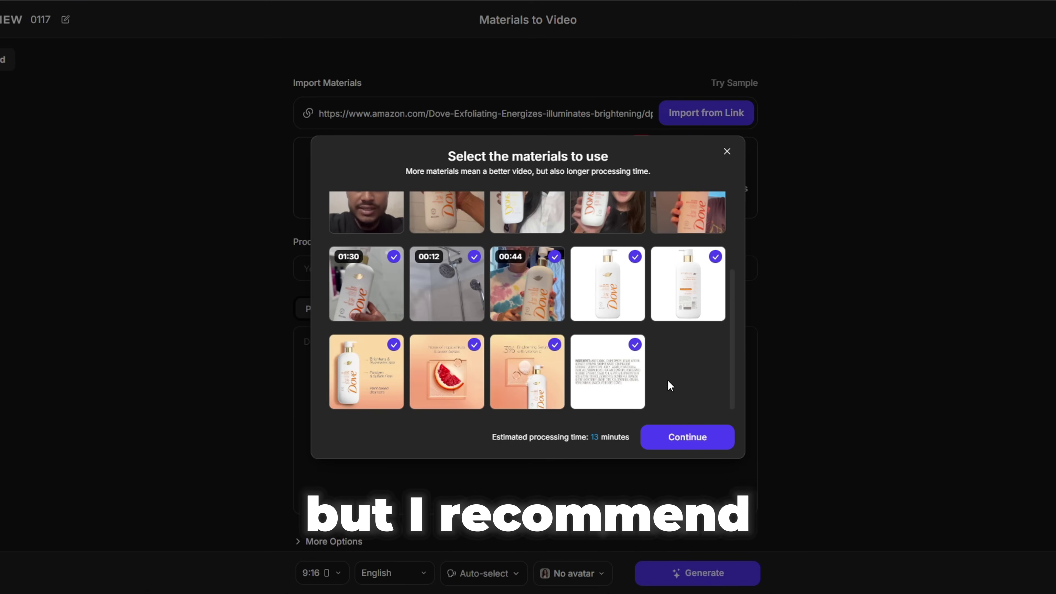
pyautogui.click(677, 437)
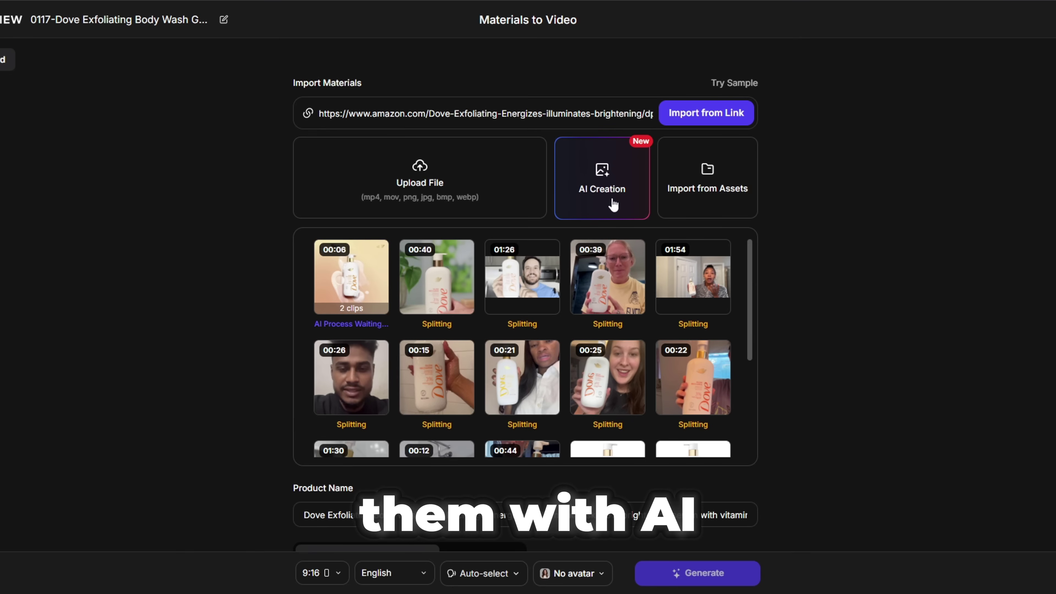
# Review the auto-filled product name and details, deleting the stray line added to the details
pyautogui.scroll(-7, 797, 396)
pyautogui.moveTo(304, 232); pyautogui.dragTo(797, 236)
pyautogui.click(680, 234)
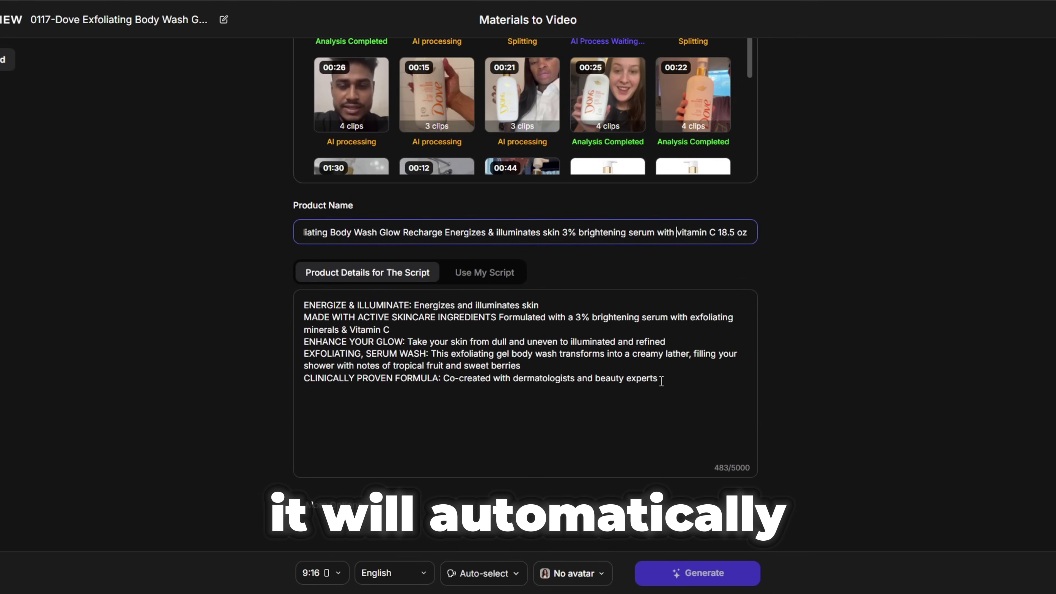
pyautogui.moveTo(661, 381); pyautogui.dragTo(254, 309)
pyautogui.click(678, 388)
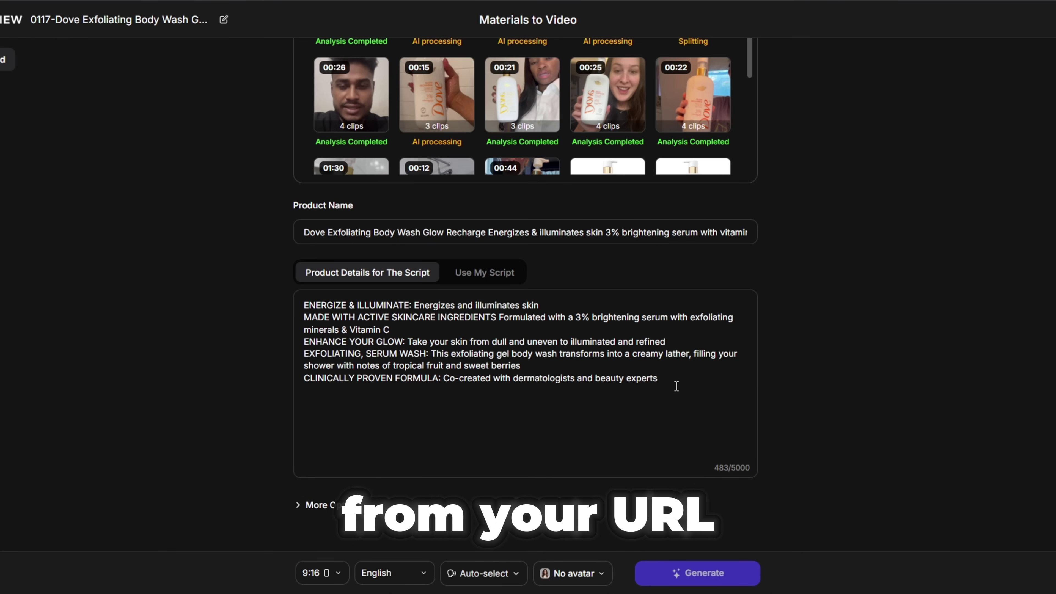
pyautogui.press('Return')
pyautogui.write('f')
pyautogui.press('BackSpace')
pyautogui.press('BackSpace')
pyautogui.press('BackSpace')
pyautogui.press('BackSpace')
pyautogui.press('BackSpace')
pyautogui.press('BackSpace')
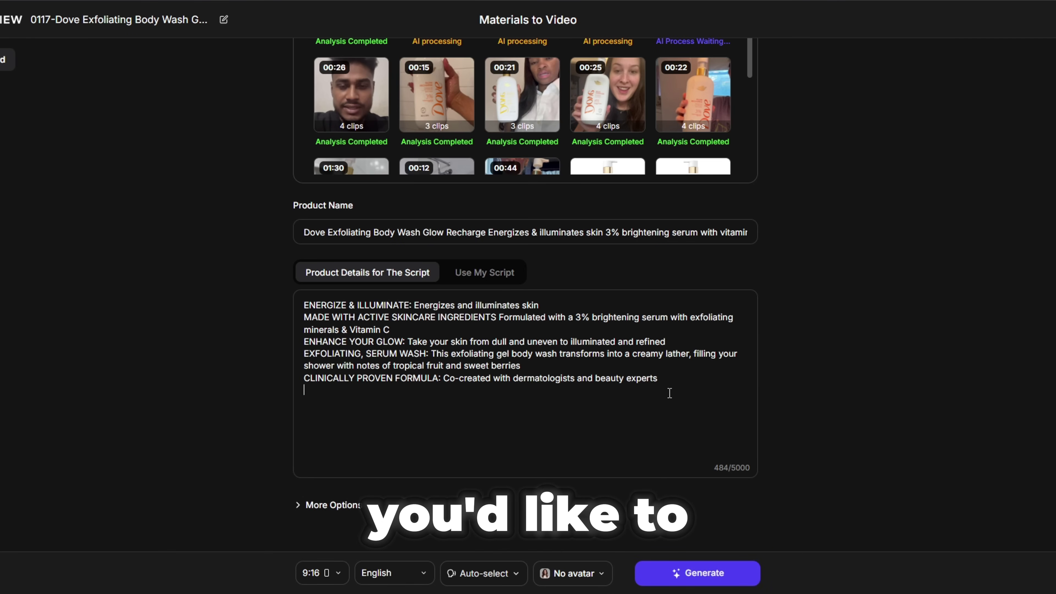
pyautogui.click(328, 505)
pyautogui.scroll(-8, 440, 457)
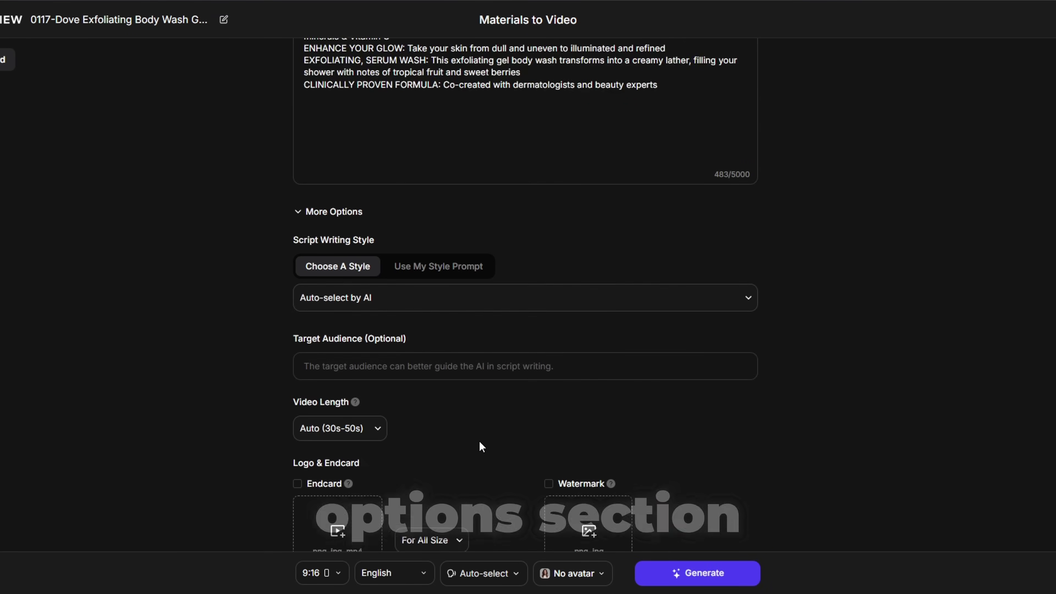
pyautogui.click(385, 235)
pyautogui.scroll(-5, 413, 326)
pyautogui.click(365, 296)
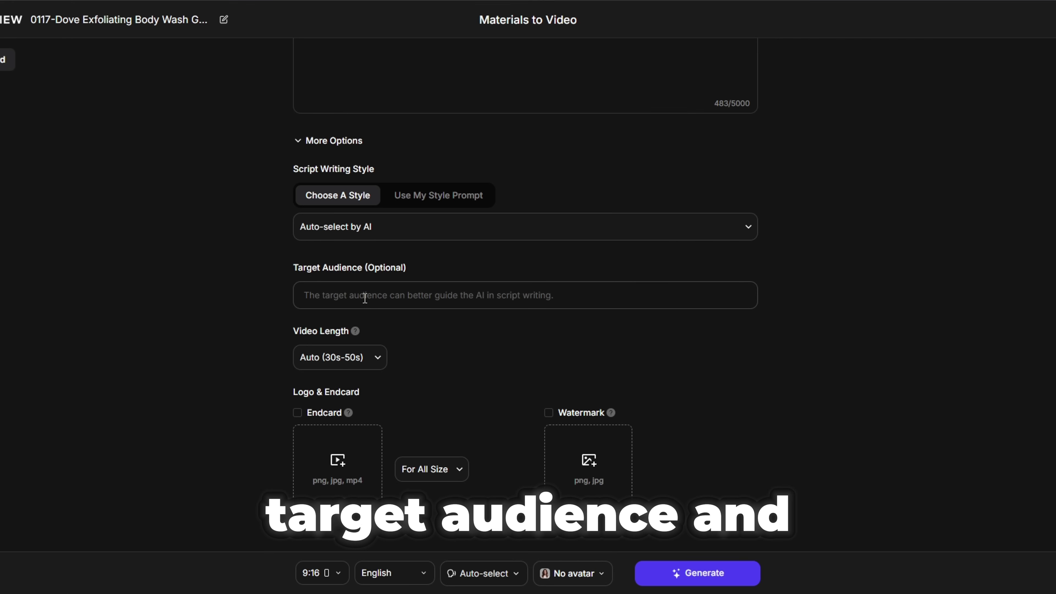
pyautogui.click(376, 360)
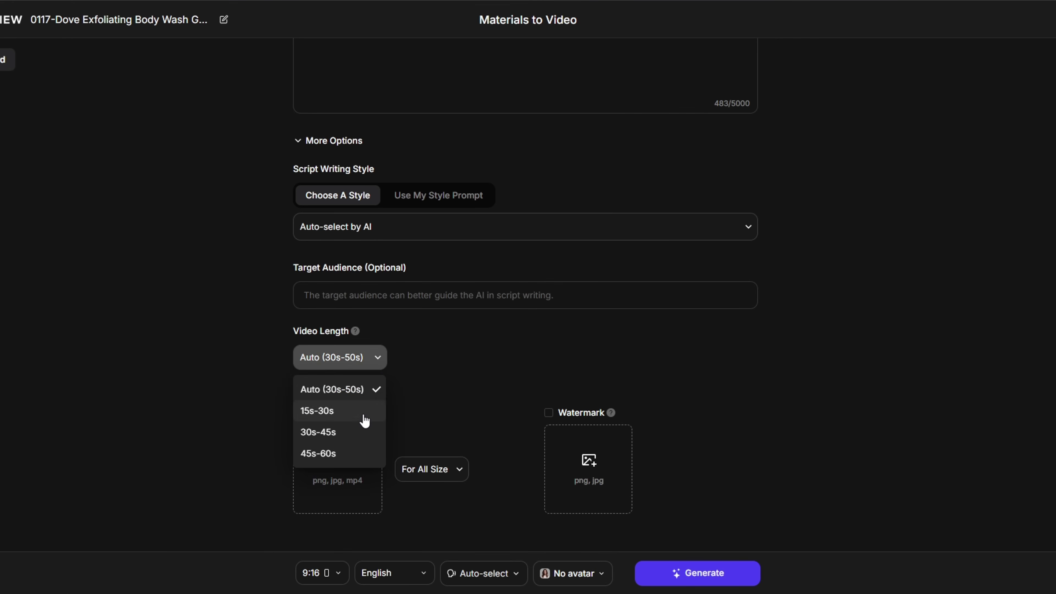
pyautogui.click(449, 409)
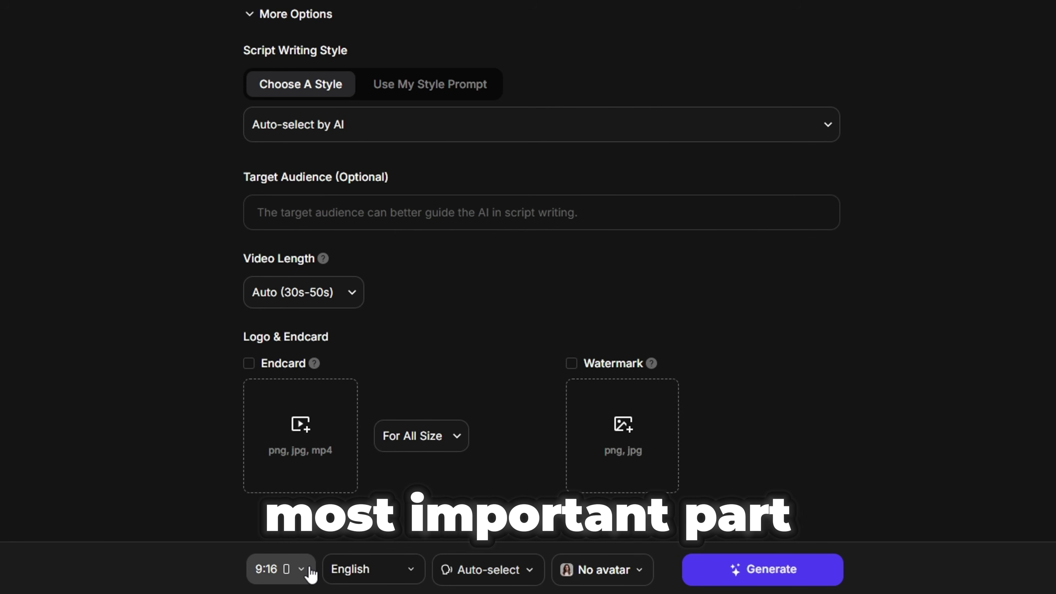
pyautogui.click(313, 571)
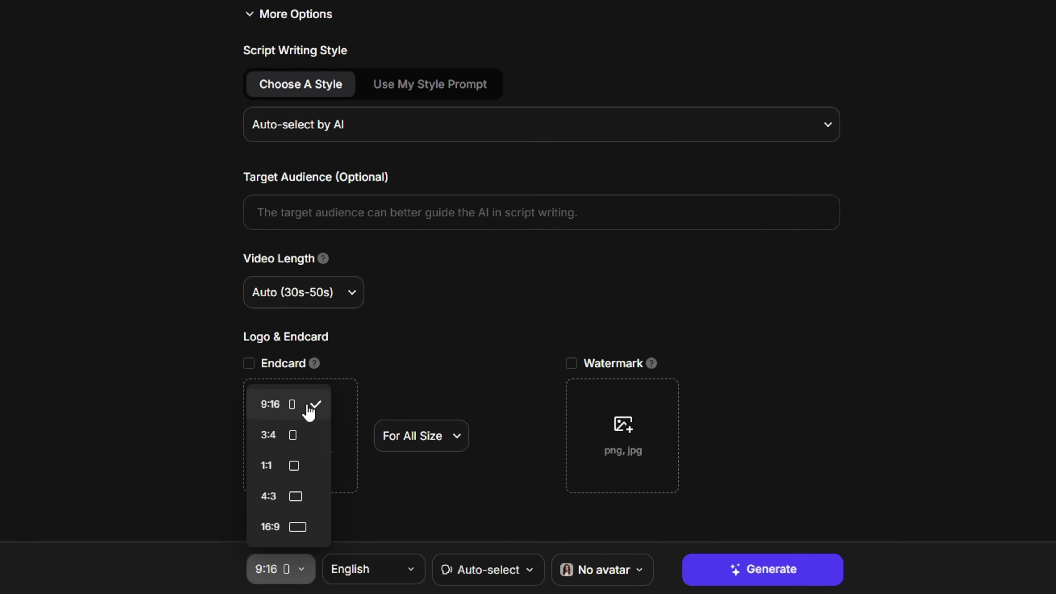
# Keep the 9:16 portrait aspect ratio and the Auto-select voice after checking the alternatives
pyautogui.click(288, 538)
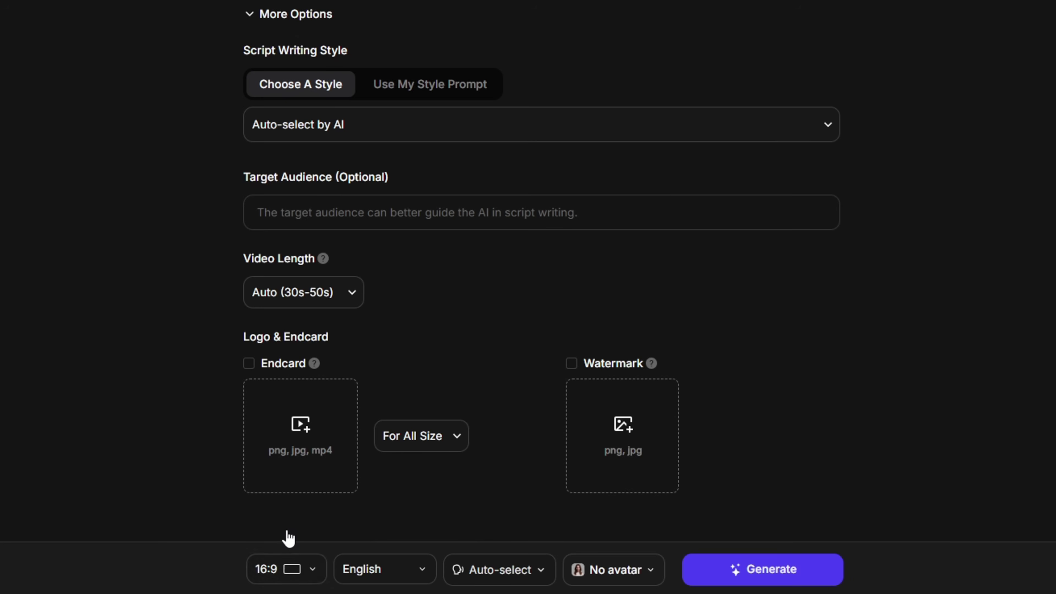
pyautogui.click(302, 571)
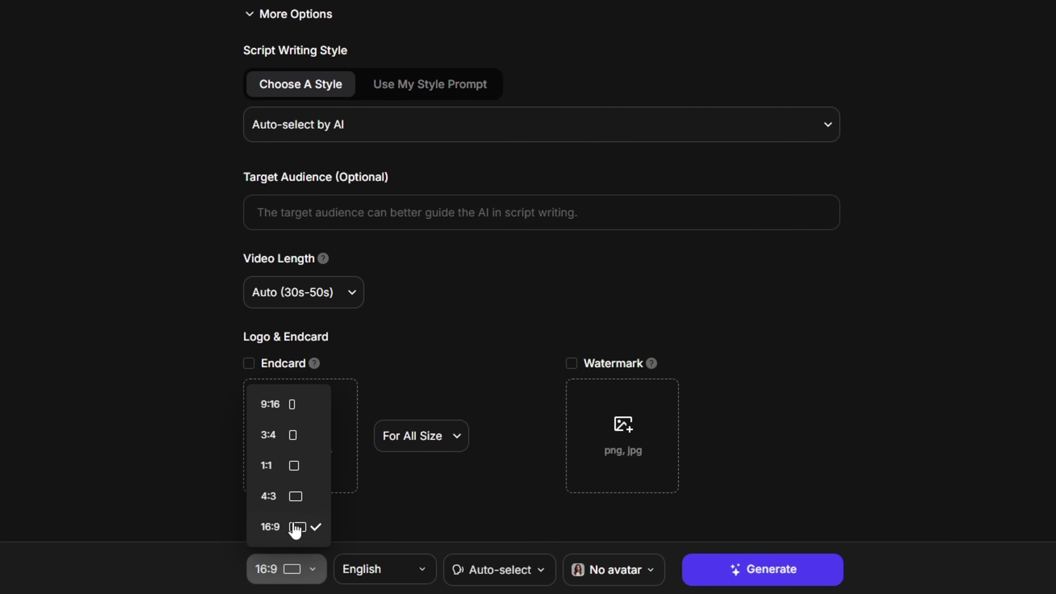
pyautogui.click(300, 404)
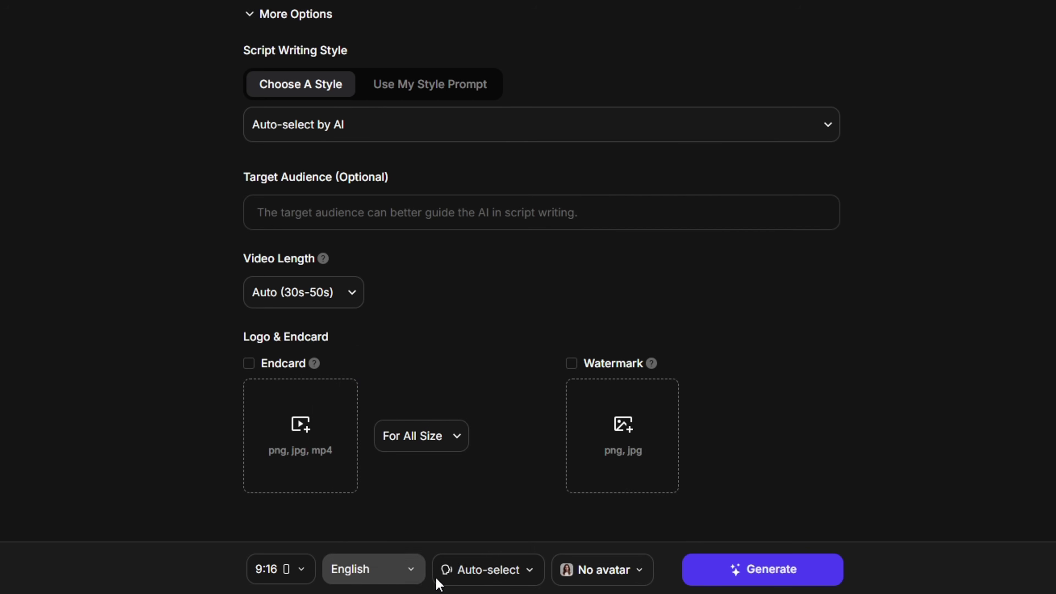
pyautogui.click(519, 569)
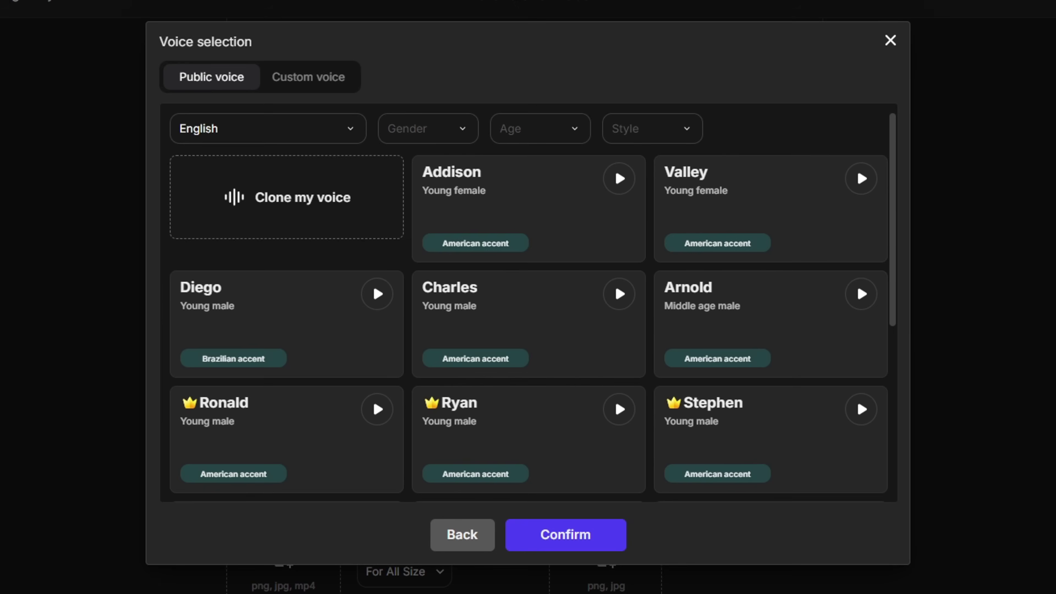
pyautogui.click(462, 534)
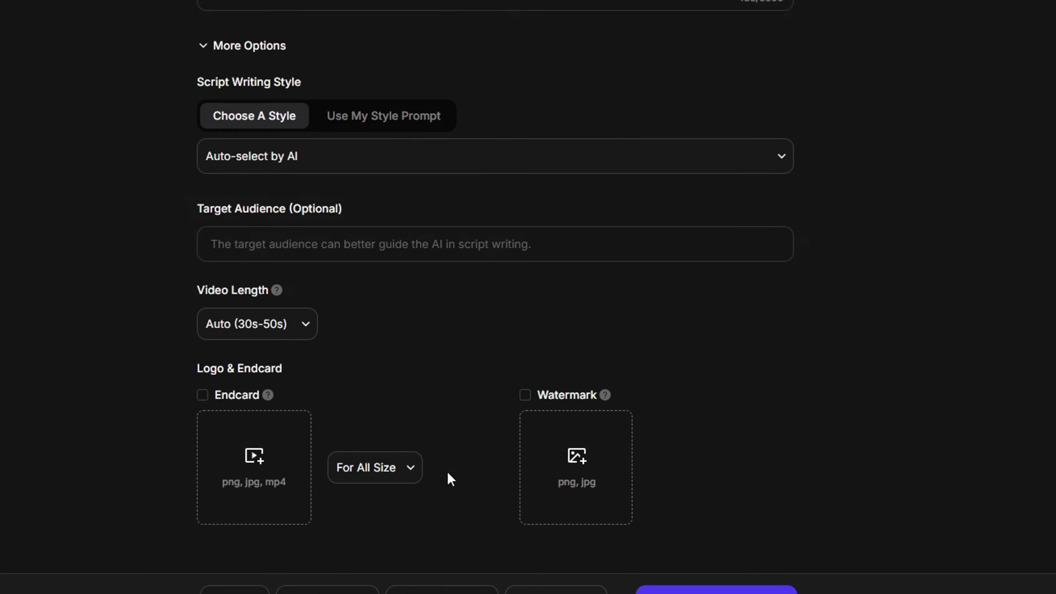
# Choose the AI avatar holding the Dove bottle for the video
pyautogui.click(587, 573)
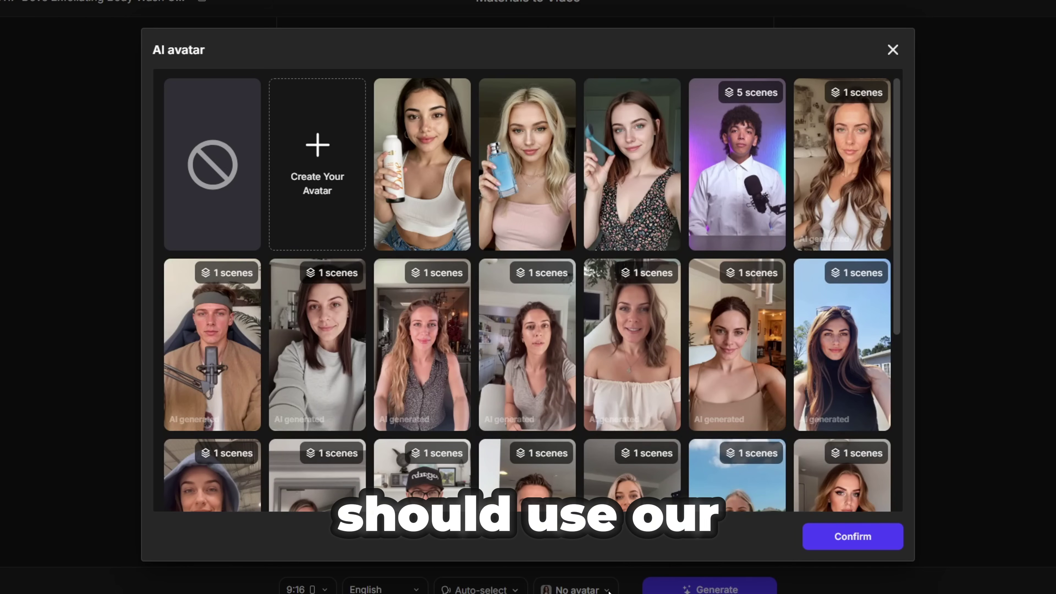
pyautogui.click(595, 170)
pyautogui.click(416, 196)
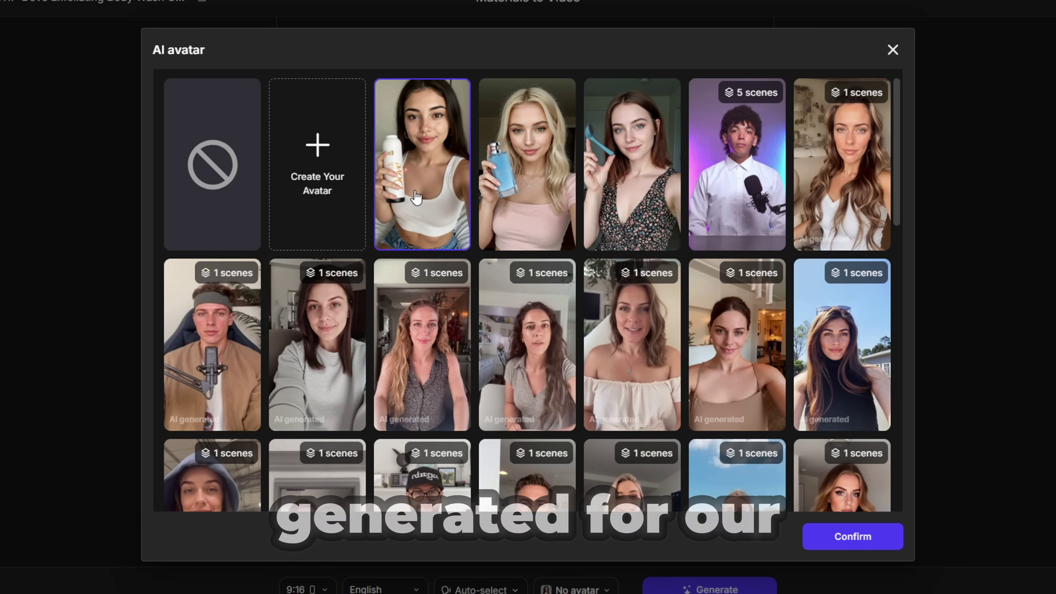
pyautogui.click(862, 547)
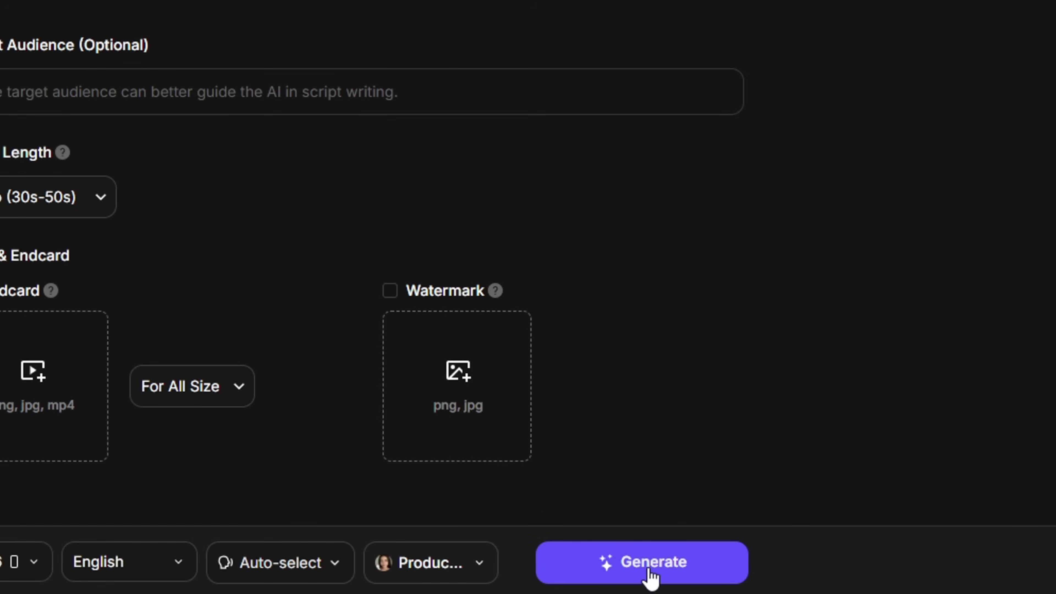
pyautogui.click(650, 572)
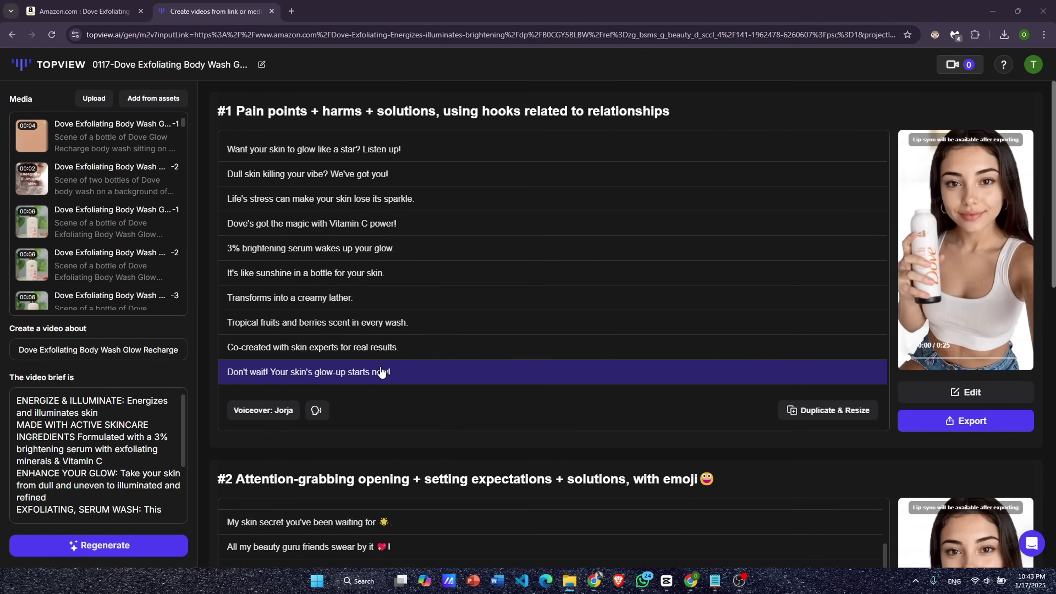
pyautogui.scroll(-12, 461, 405)
pyautogui.scroll(-1, 464, 408)
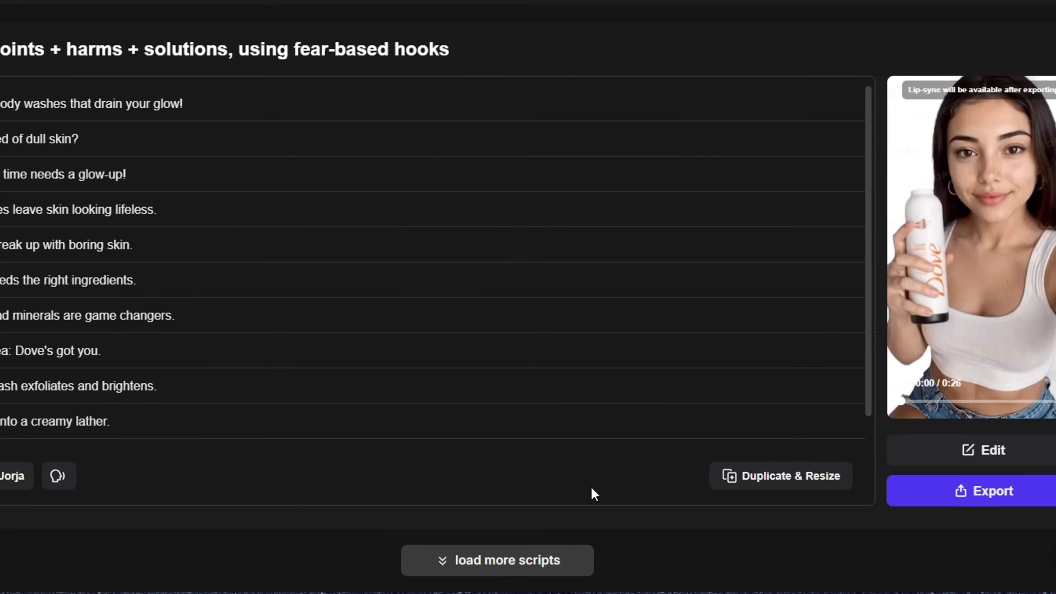
pyautogui.scroll(12, 579, 511)
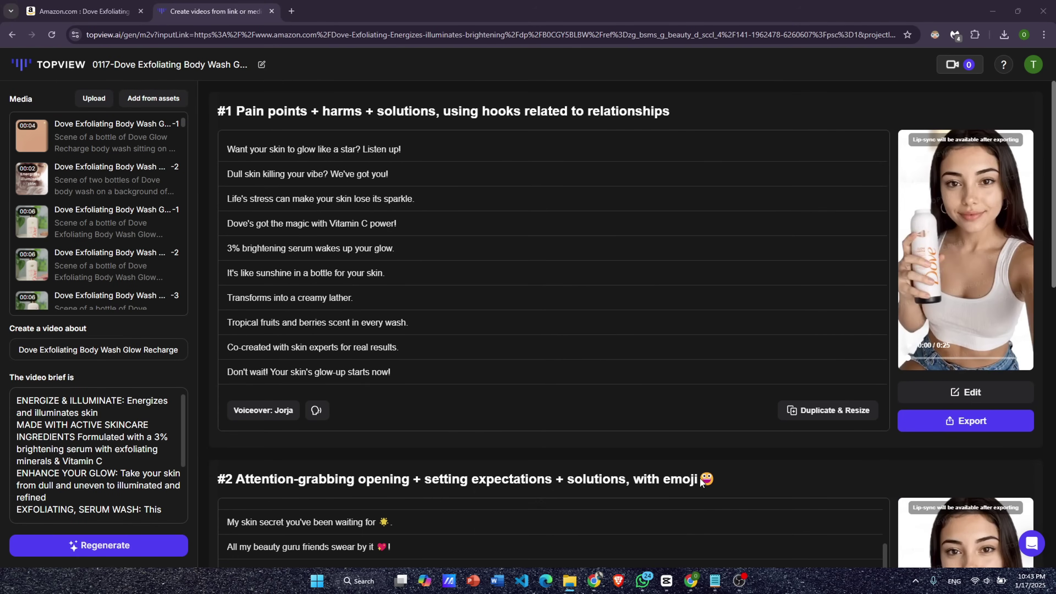
# Open script #1 in the scene-by-scene editor and review the scene scripts
pyautogui.click(964, 393)
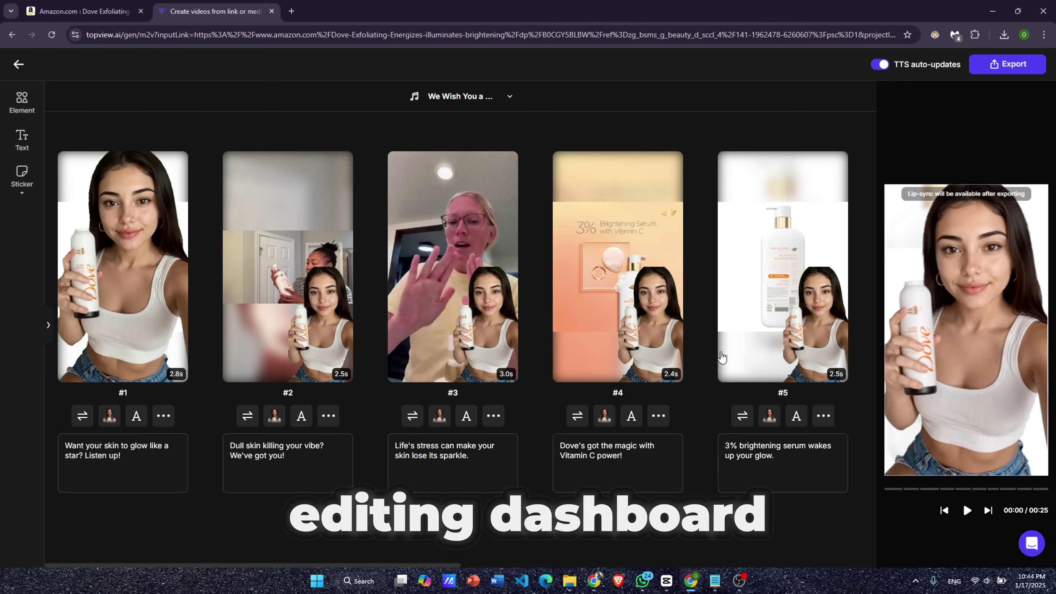
pyautogui.hscroll(10, 721, 356)
pyautogui.hscroll(-10, 721, 354)
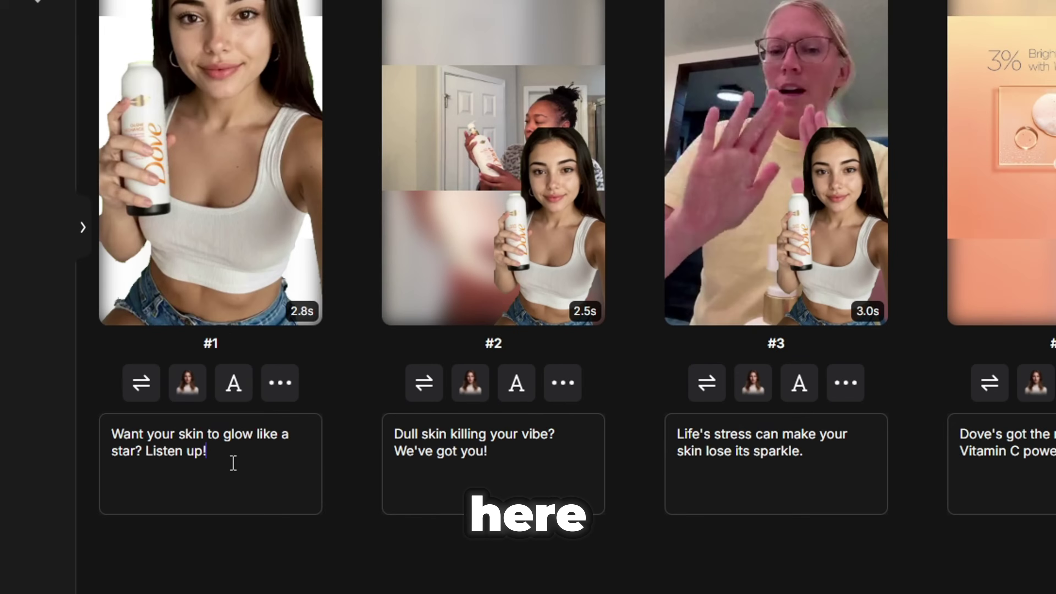
pyautogui.tripleClick(131, 465)
pyautogui.click(306, 468)
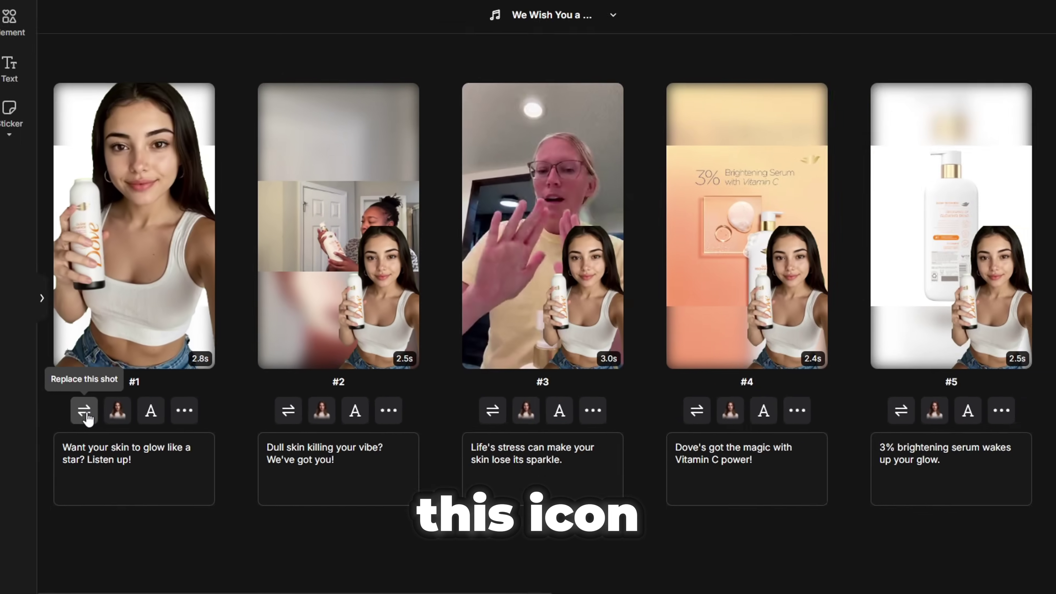
# Replace scene #1's clip and apply an AI avatar display mode to it
pyautogui.click(142, 385)
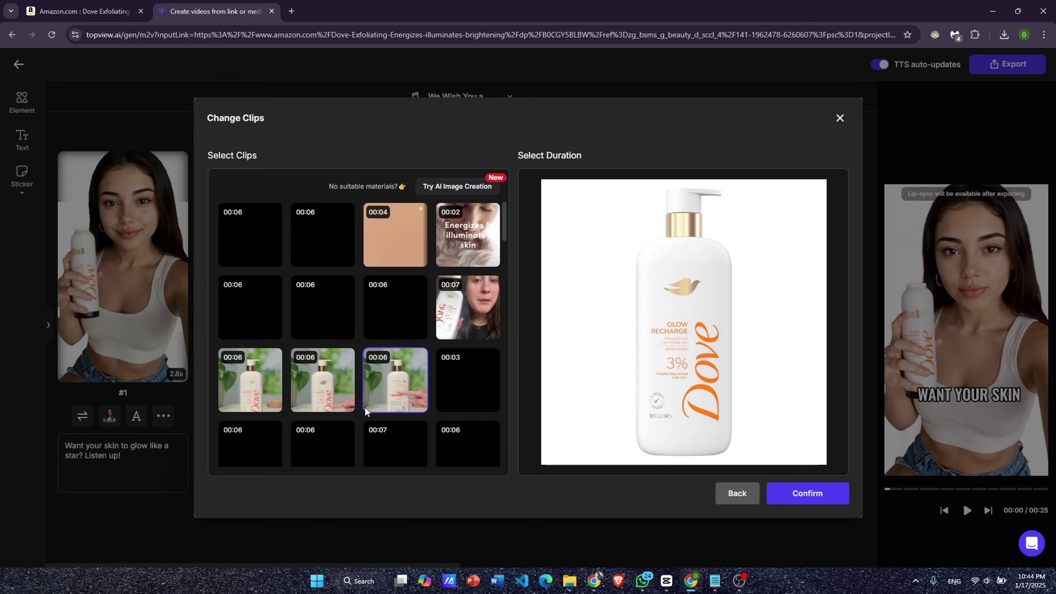
pyautogui.scroll(-10, 430, 358)
pyautogui.scroll(-5, 429, 353)
pyautogui.scroll(15, 429, 353)
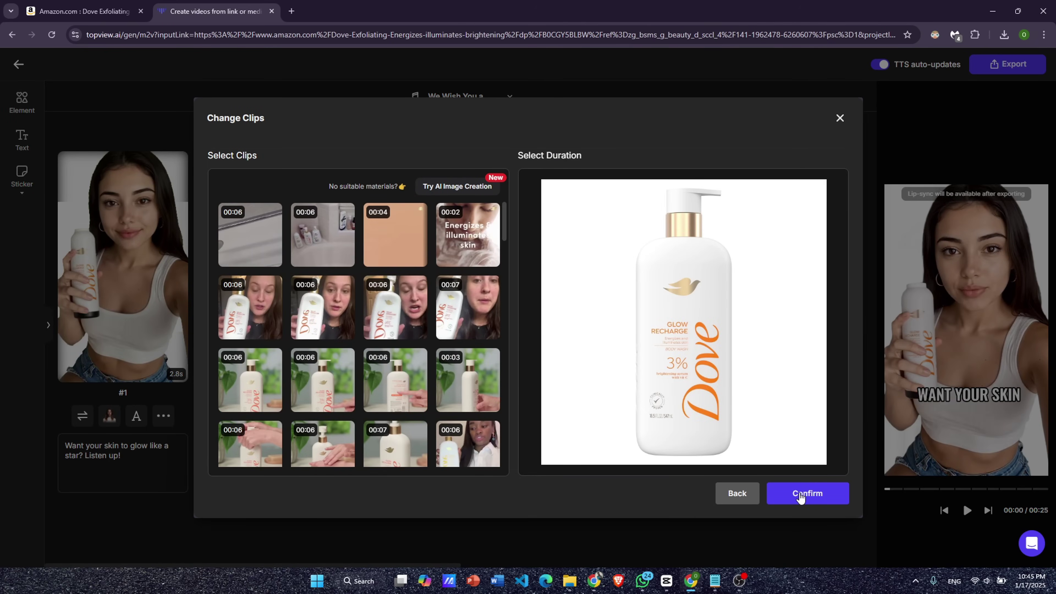
pyautogui.click(800, 492)
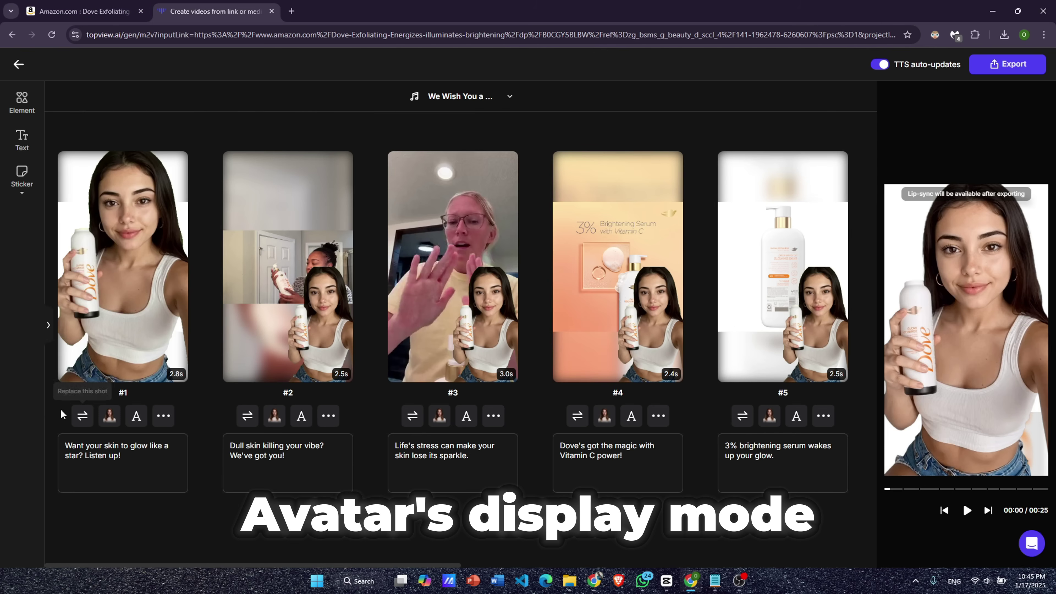
pyautogui.click(115, 419)
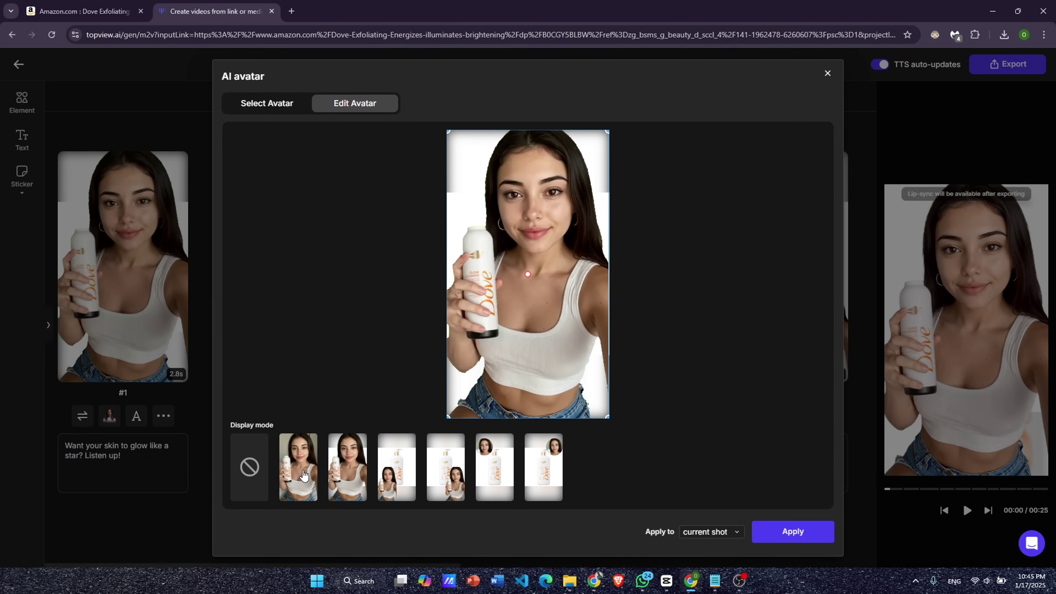
pyautogui.click(794, 534)
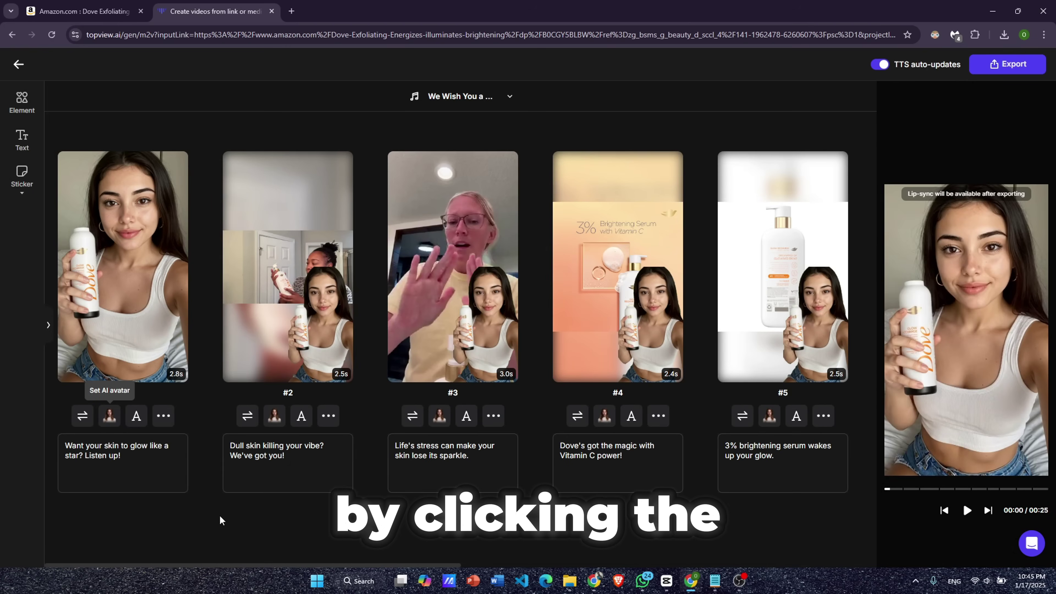
# Give all scenes' captions the bold italic style, enlarged and raised higher in the frame
pyautogui.click(136, 415)
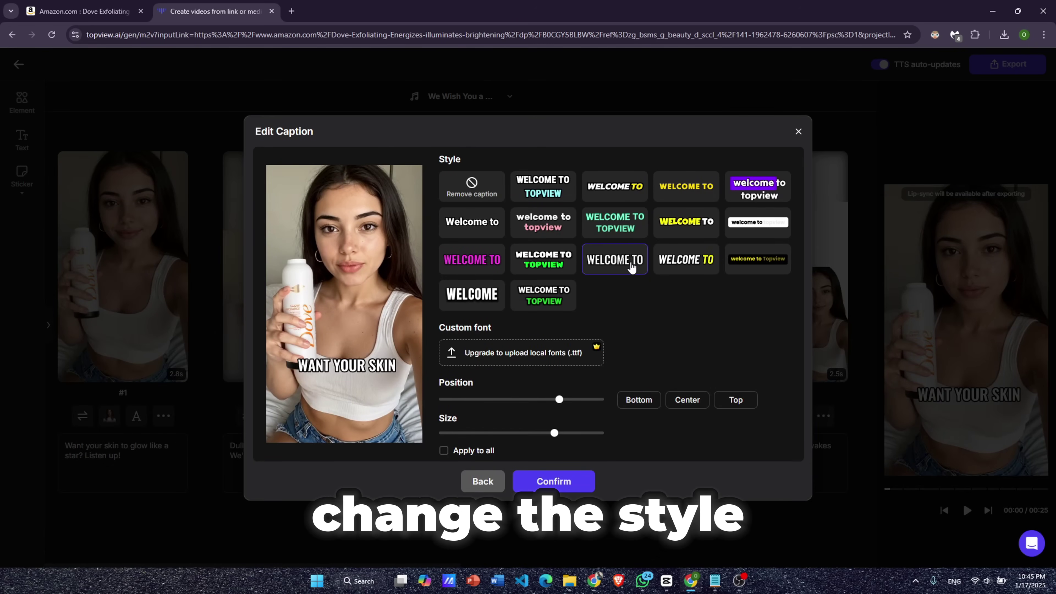
pyautogui.click(614, 186)
pyautogui.moveTo(559, 399); pyautogui.dragTo(614, 439)
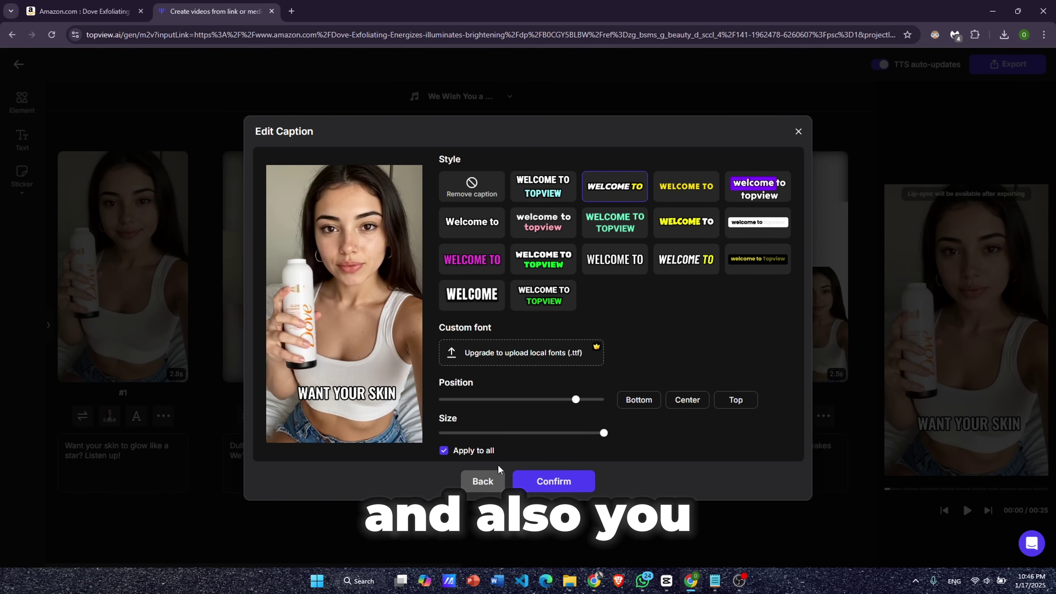
pyautogui.click(547, 483)
# Add a Pull in transition to scene #1
pyautogui.click(163, 416)
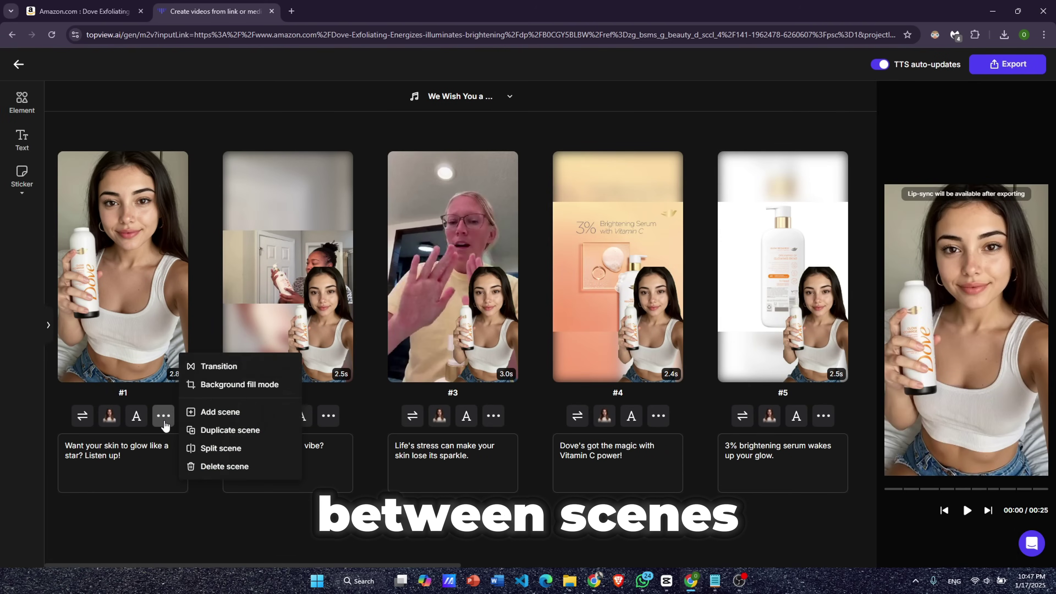
pyautogui.click(226, 367)
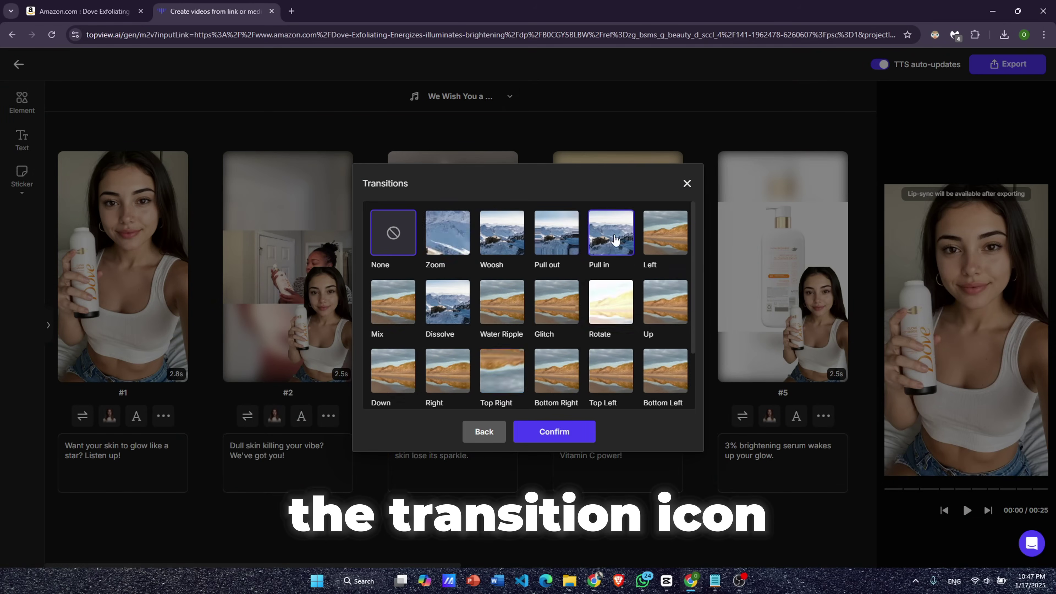
pyautogui.click(611, 235)
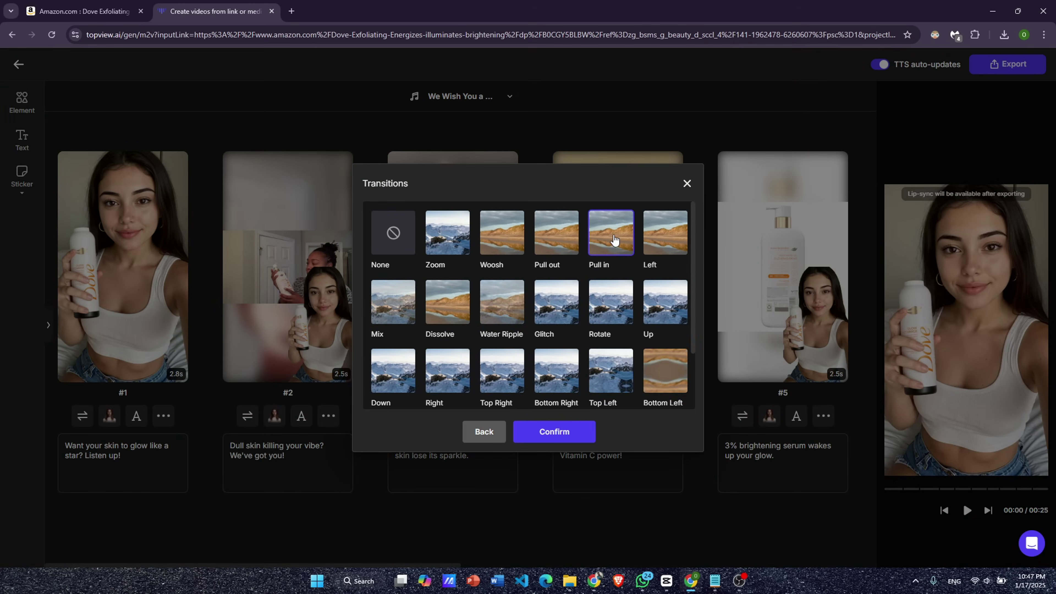
pyautogui.click(567, 442)
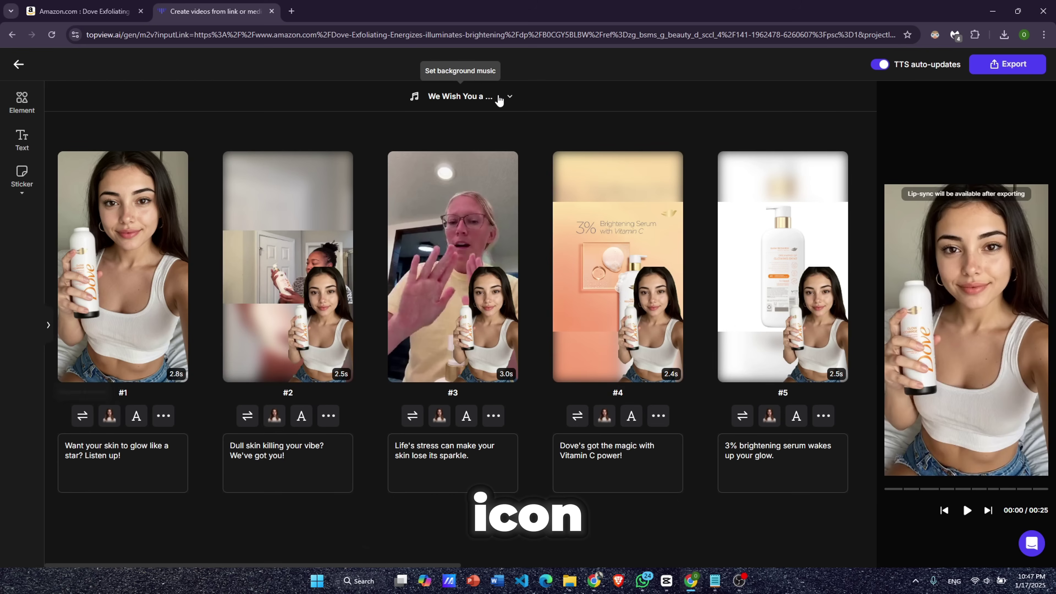
# Switch the background music to Accelerate at volume 92, then export the Dove video
pyautogui.click(500, 98)
pyautogui.click(330, 216)
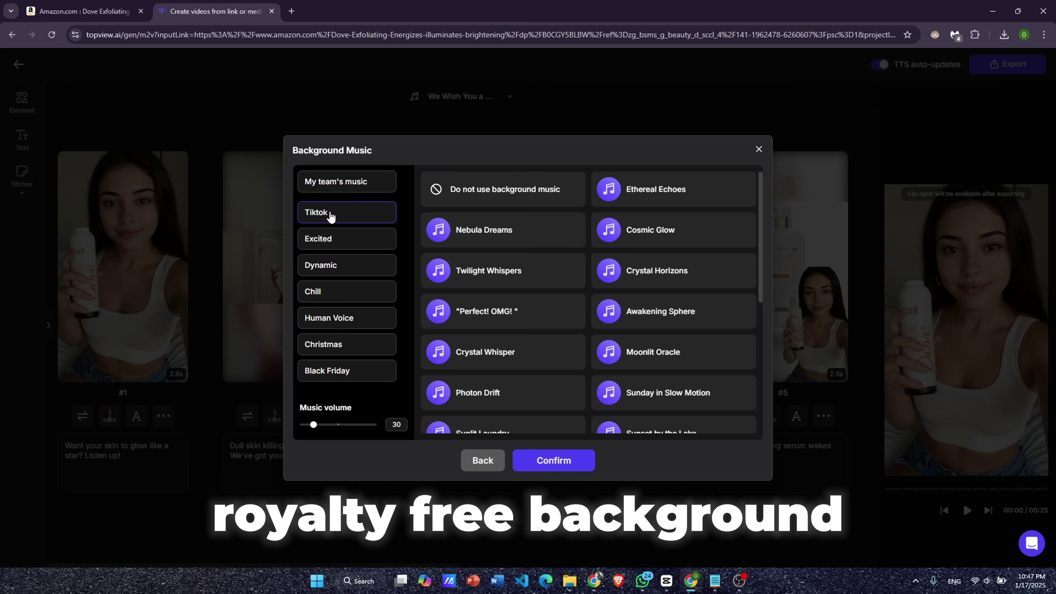
pyautogui.click(338, 244)
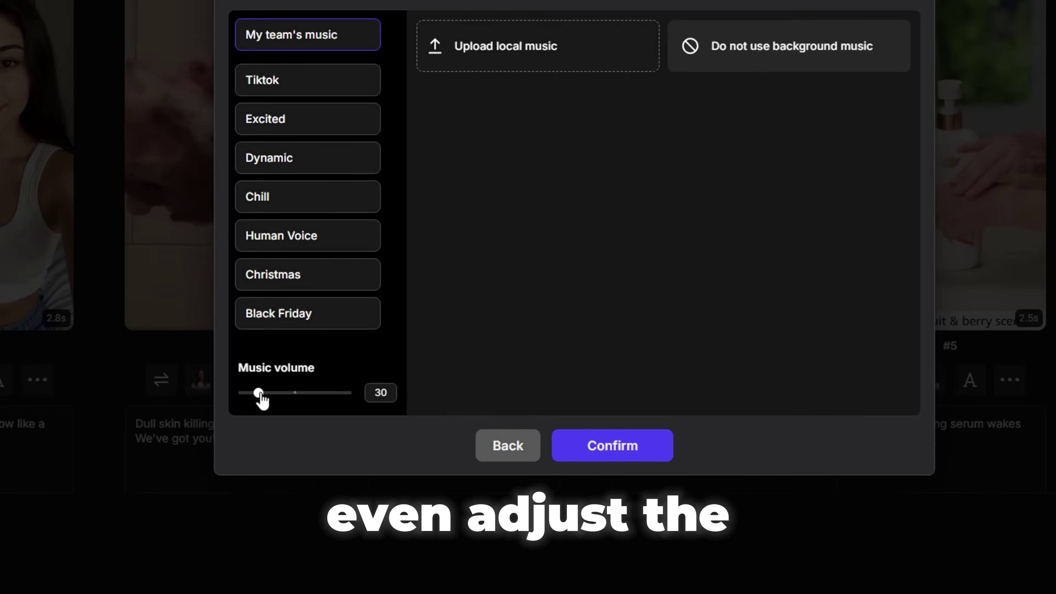
pyautogui.moveTo(314, 425); pyautogui.dragTo(338, 426)
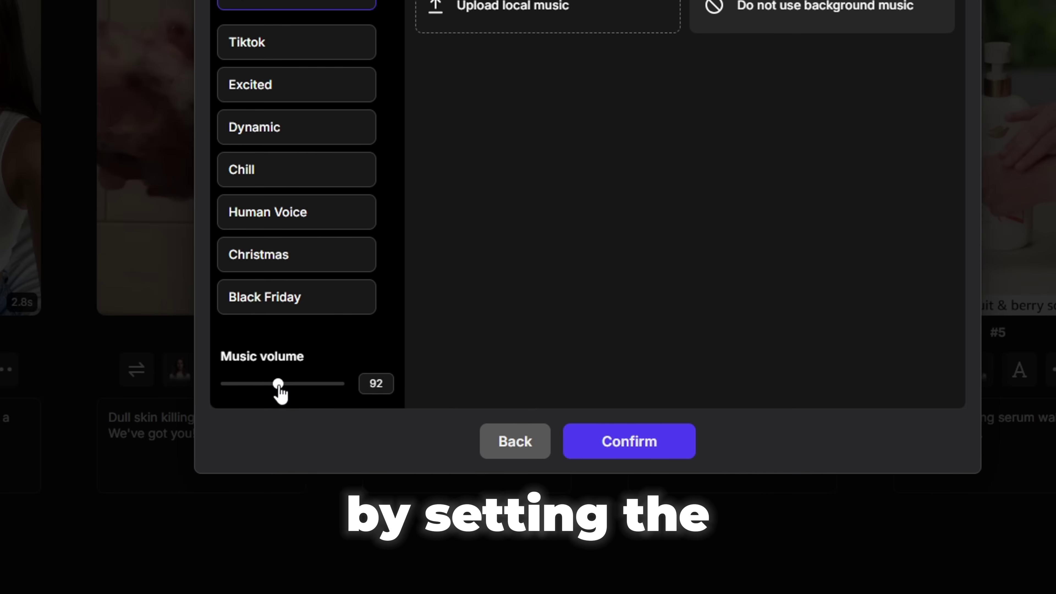
pyautogui.moveTo(284, 391); pyautogui.dragTo(255, 390)
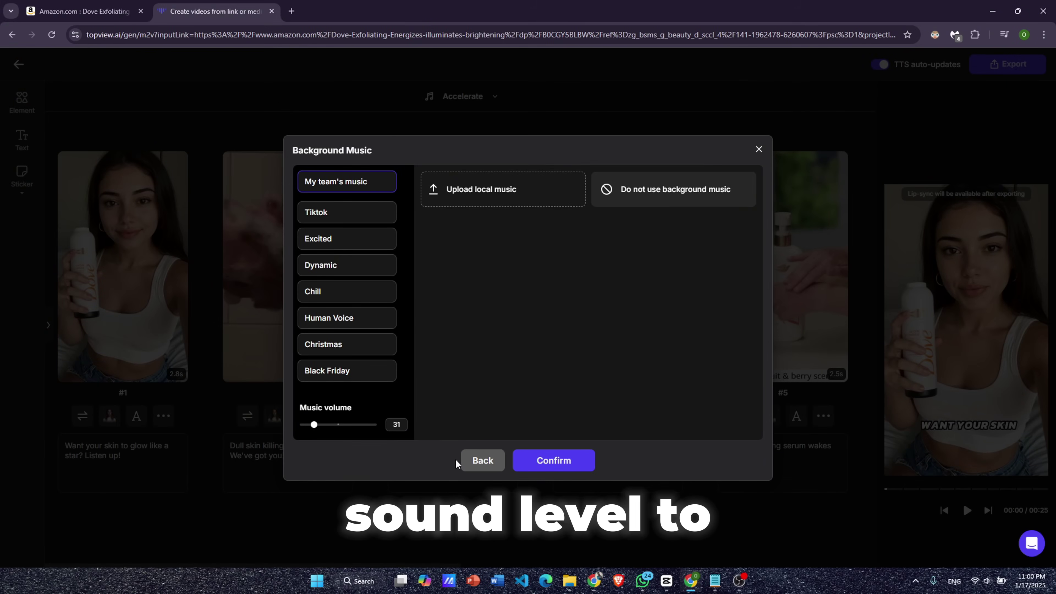
pyautogui.click(460, 461)
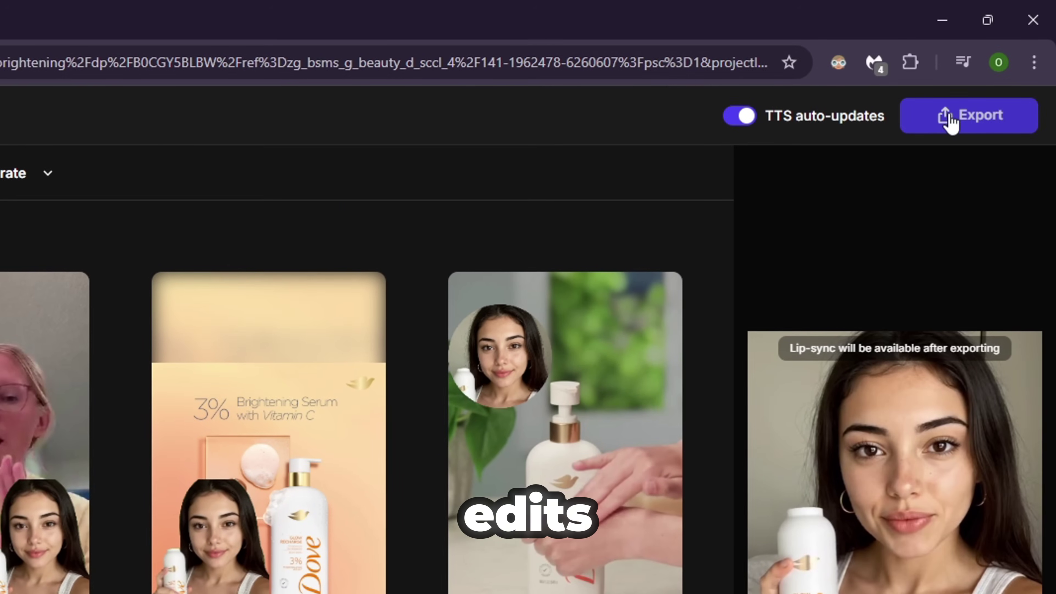
pyautogui.click(950, 122)
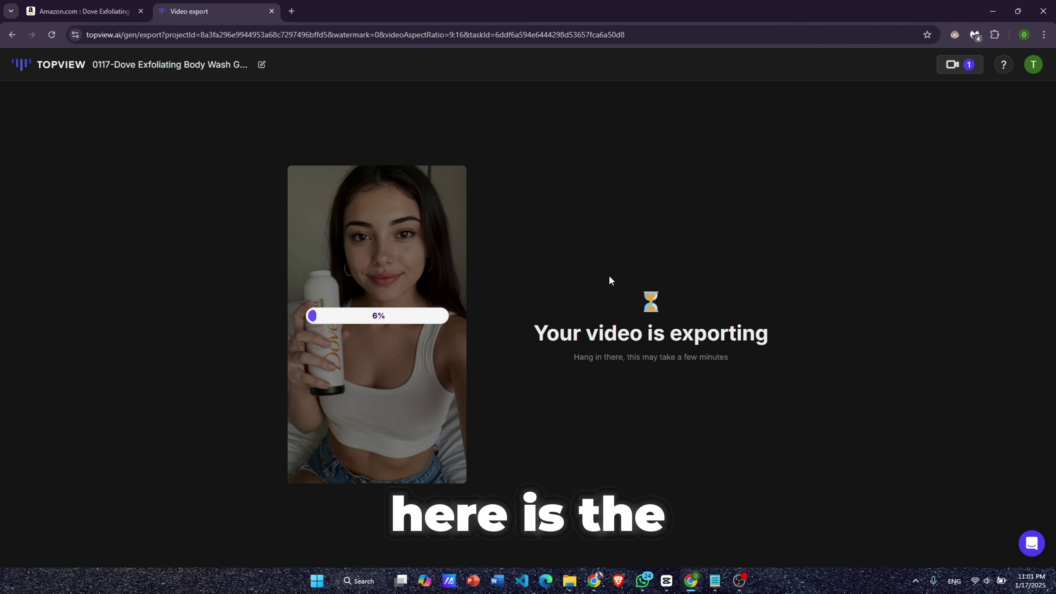